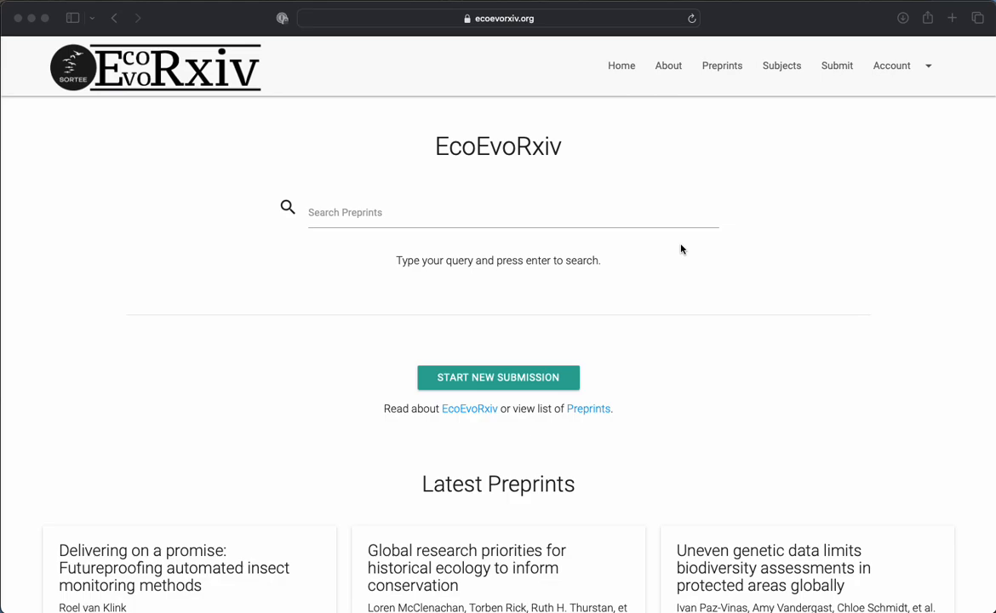
Go to the account's preprints dashboard and start a new preprint submission.
click(927, 69)
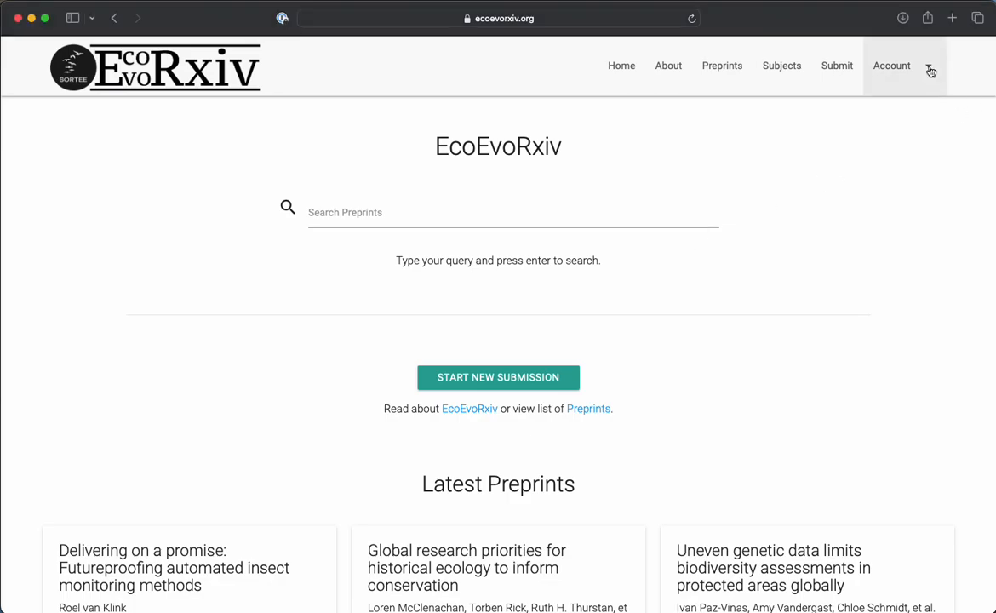
click(929, 71)
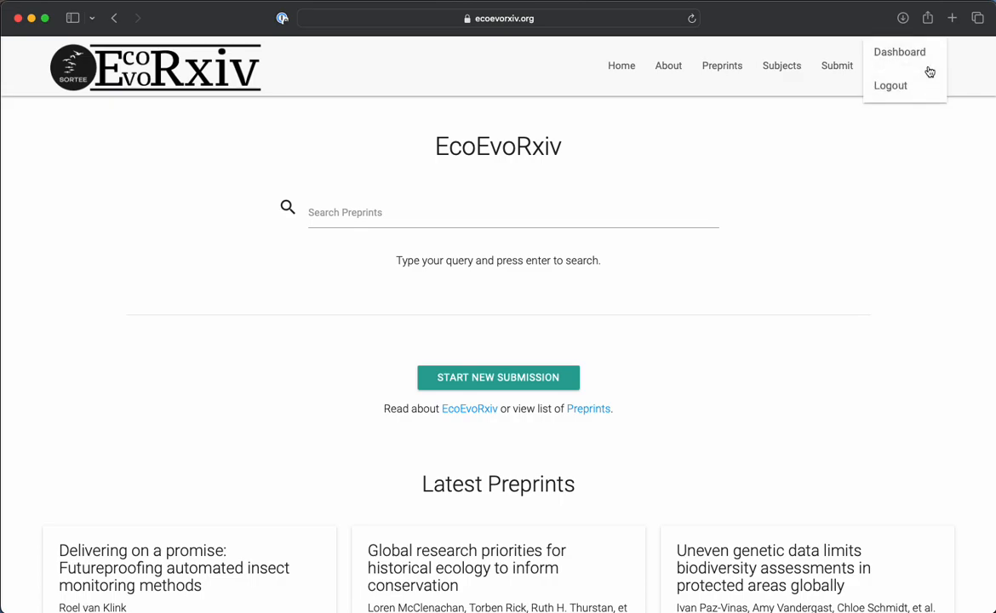
click(909, 55)
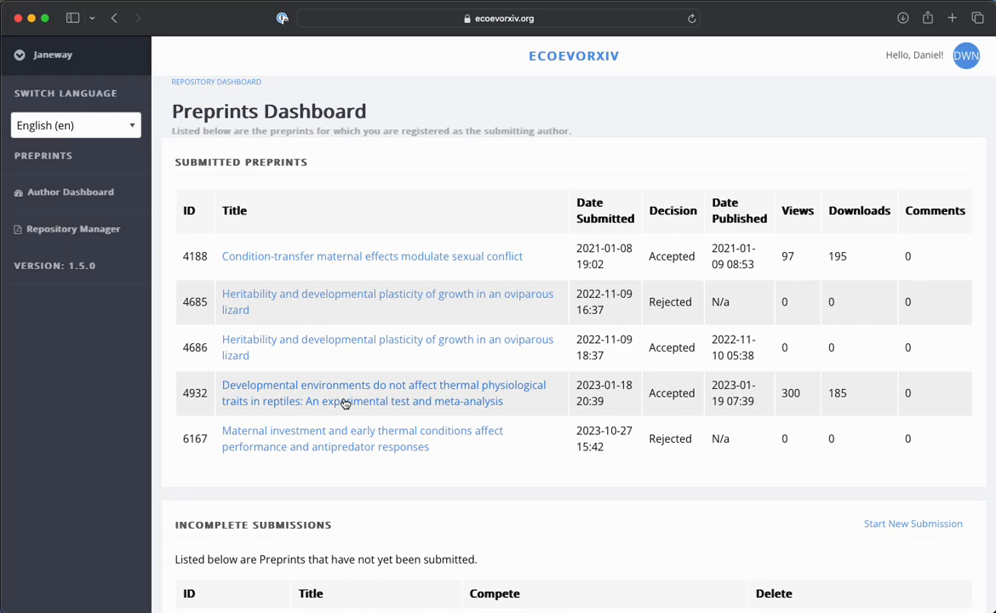
click(887, 526)
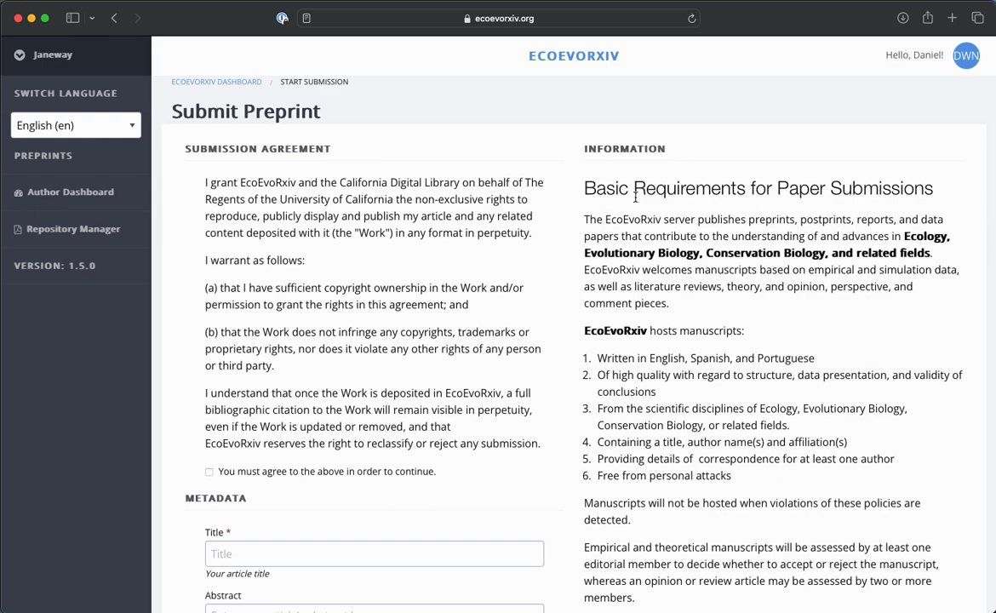
Review the basic requirements for paper submissions and agree to the submission agreement.
scroll(682, 219, down, 4)
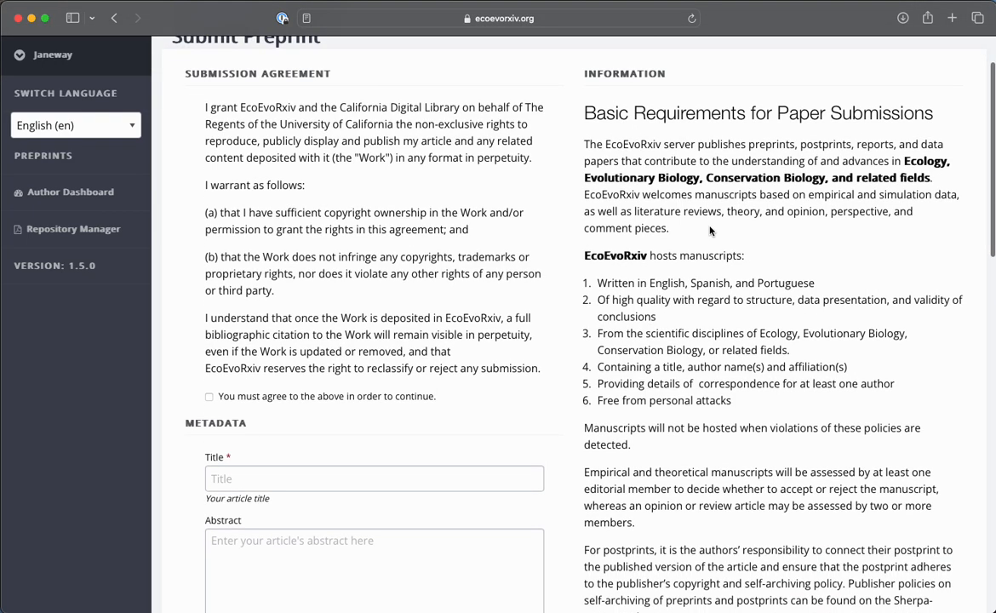
scroll(710, 230, up, 1)
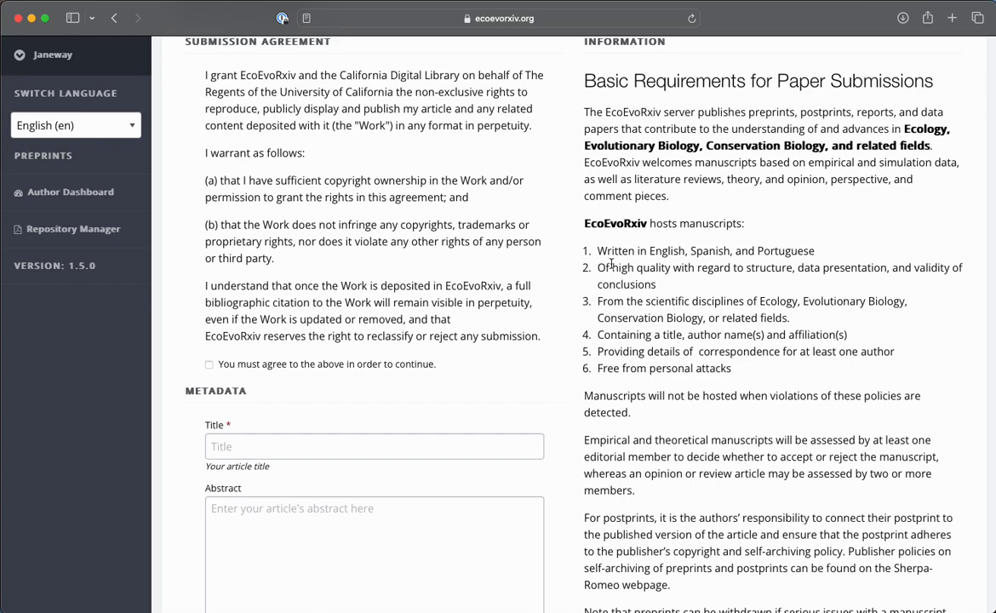
scroll(609, 266, up, 2)
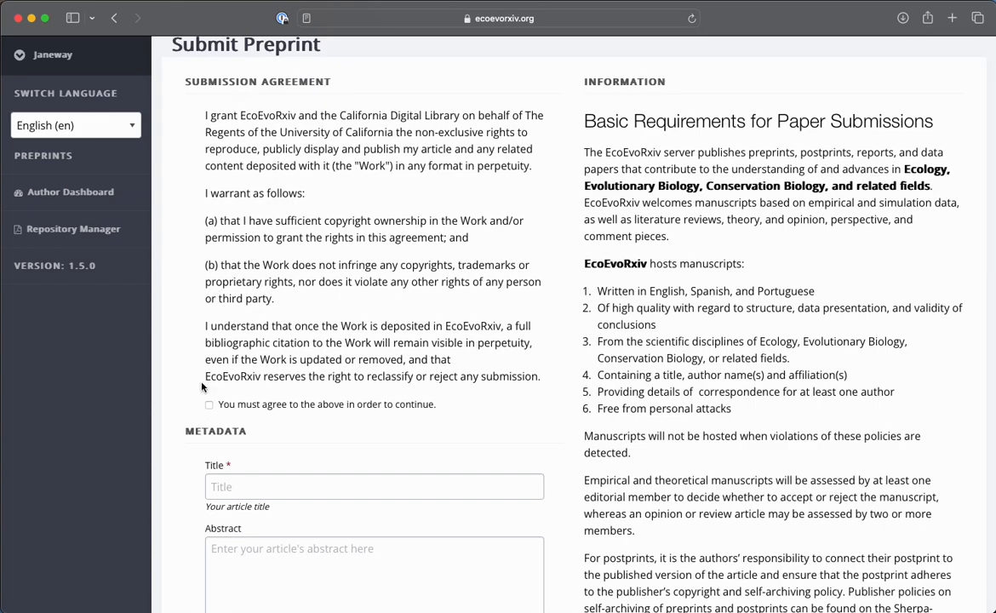
click(208, 405)
Enter the article title "Maternal investment and early thermal conditions affect performance and antipredator responses".
scroll(474, 437, down, 8)
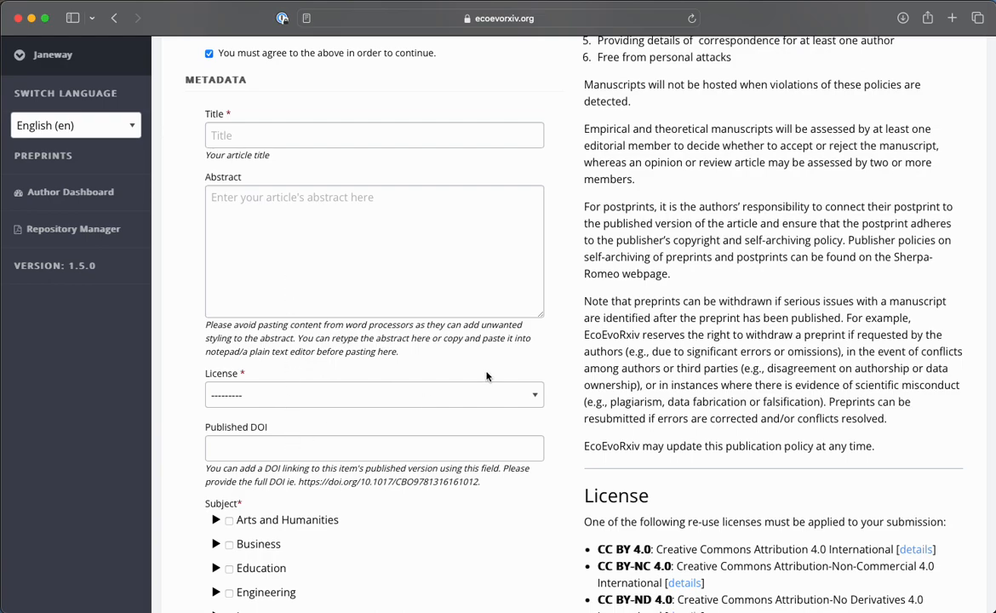
click(297, 133)
key(super+Tab)
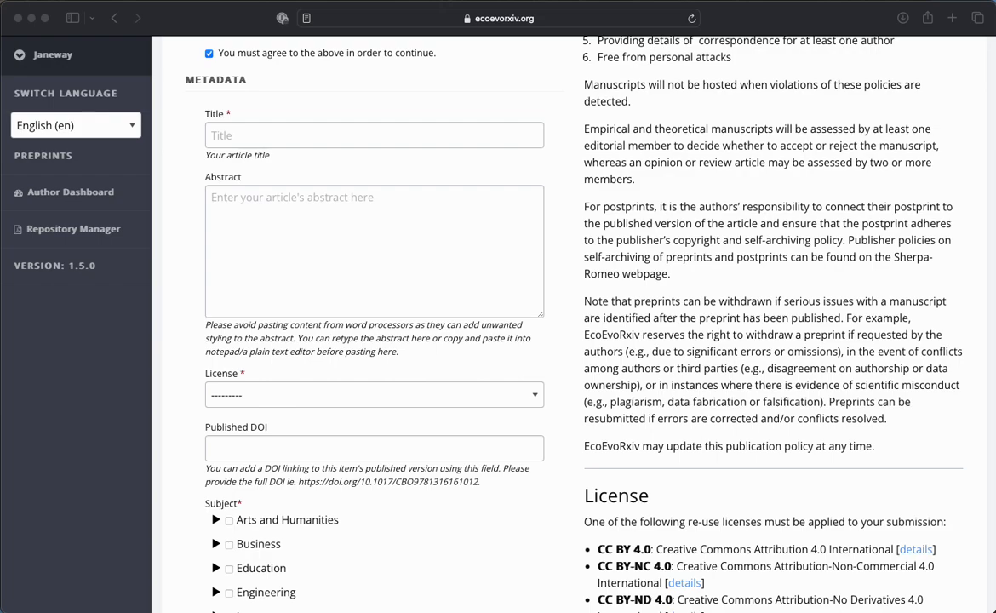
key(super+Tab)
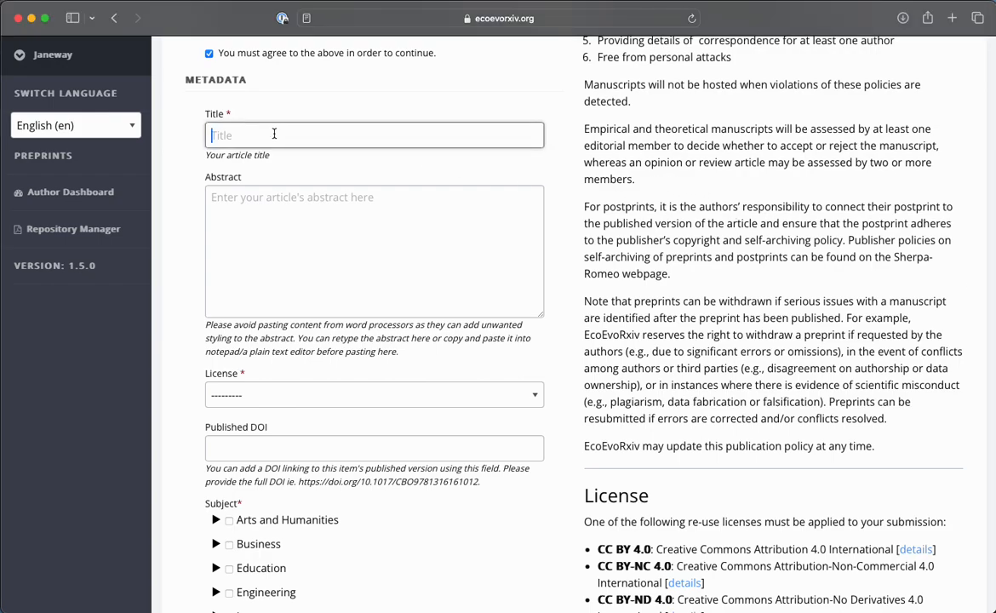
key(super+v)
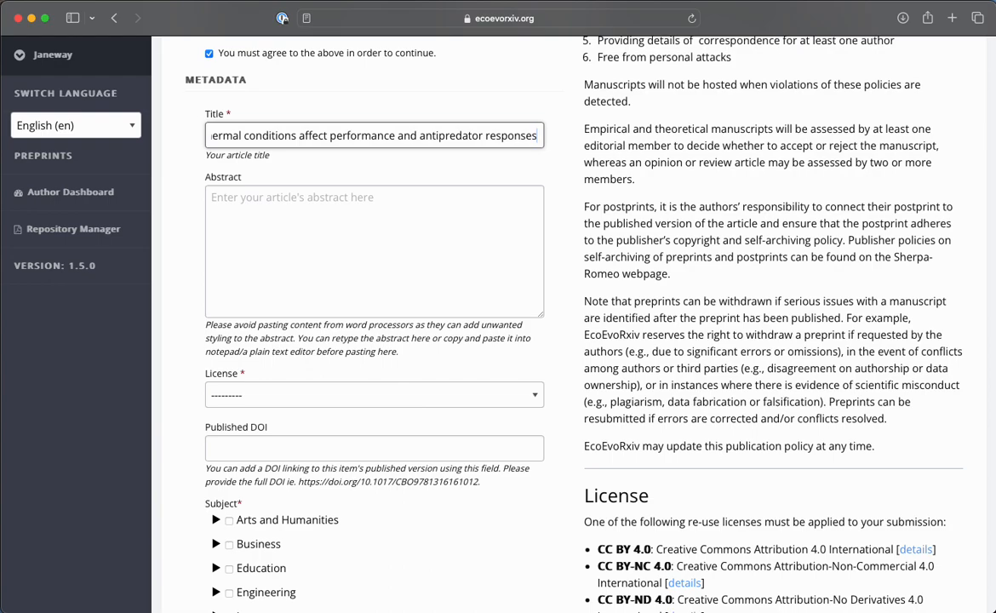
Copy the manuscript's abstract and paste it as the preprint's abstract.
key(super+Tab)
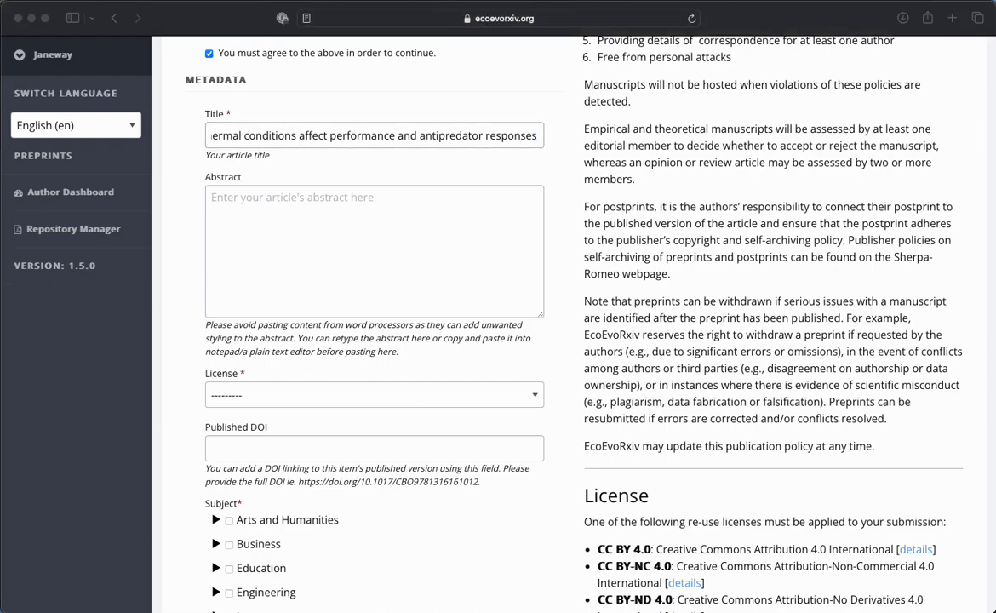
key(super+Tab)
click(269, 191)
key(super+v)
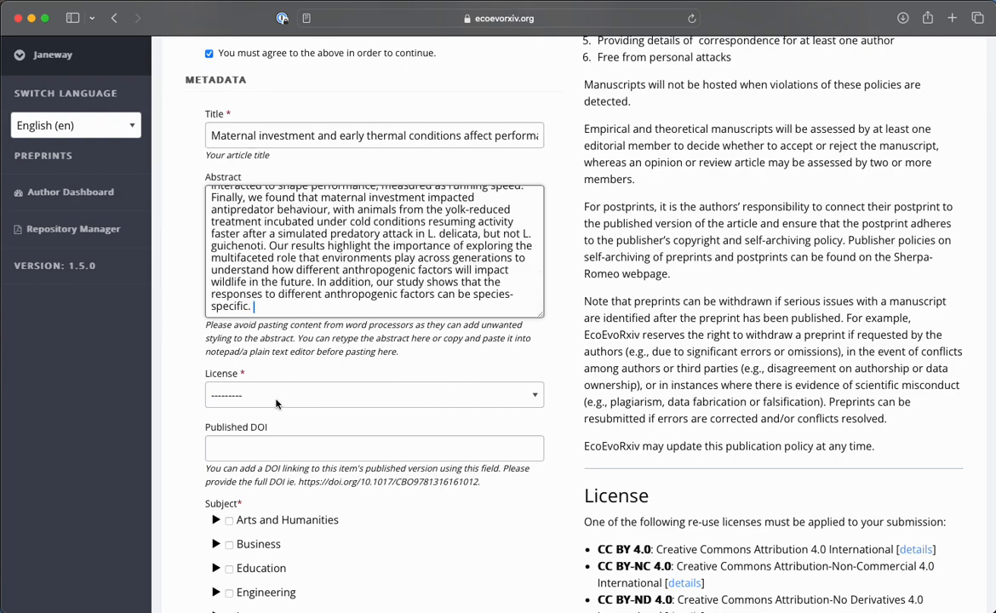
Review the available re-use licenses and set the preprint's license to CC BY 4.0.
scroll(443, 353, down, 3)
scroll(485, 392, down, 1)
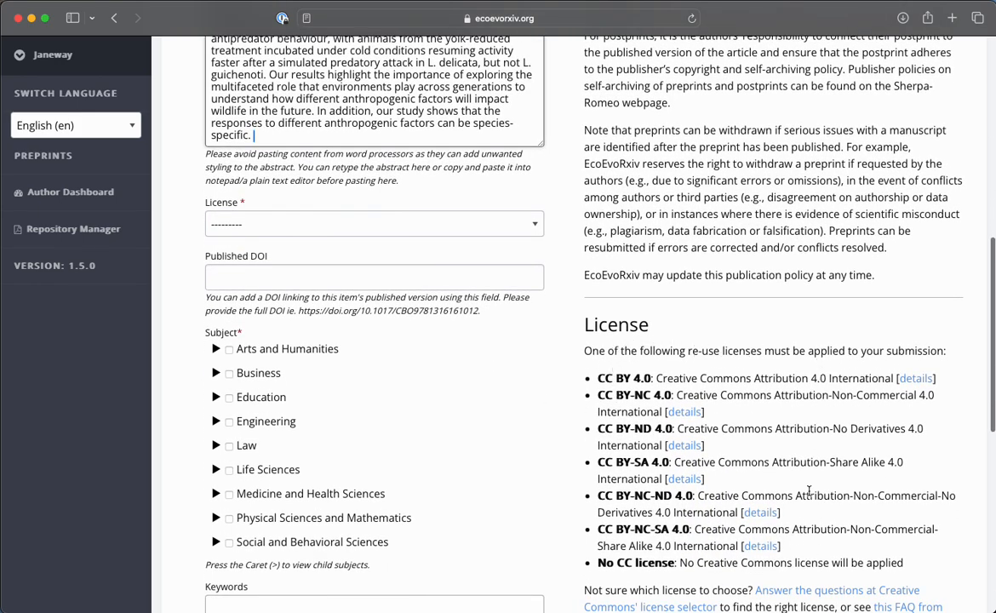
scroll(694, 466, down, 1)
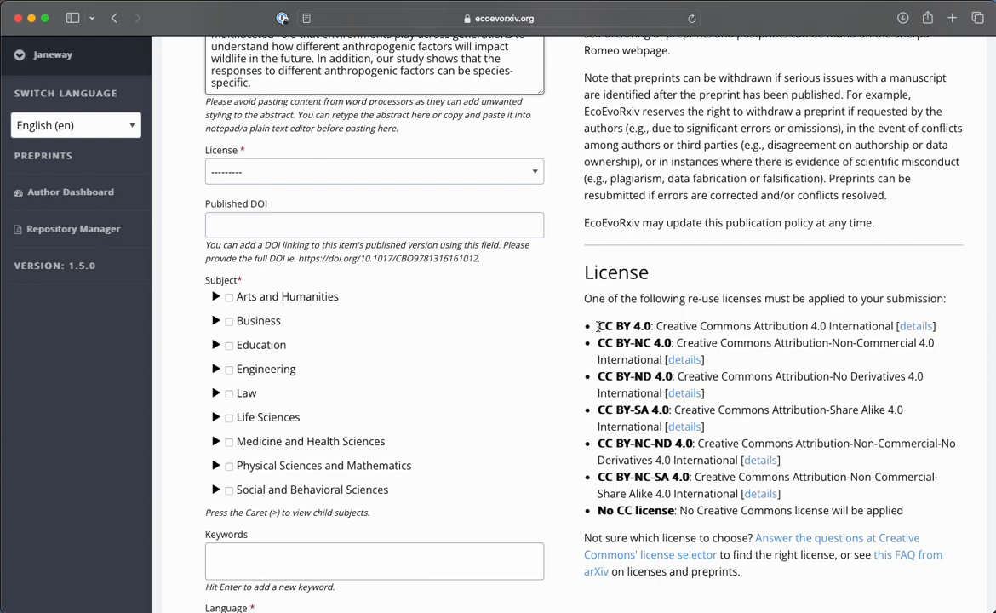
drag(597, 326, 754, 327)
scroll(533, 274, up, 1)
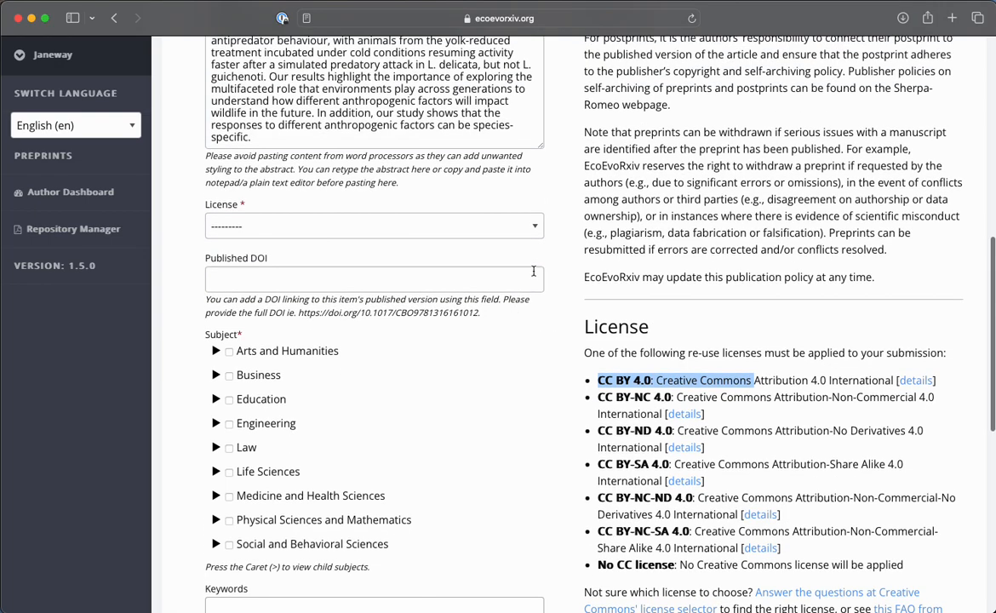
click(490, 223)
click(407, 245)
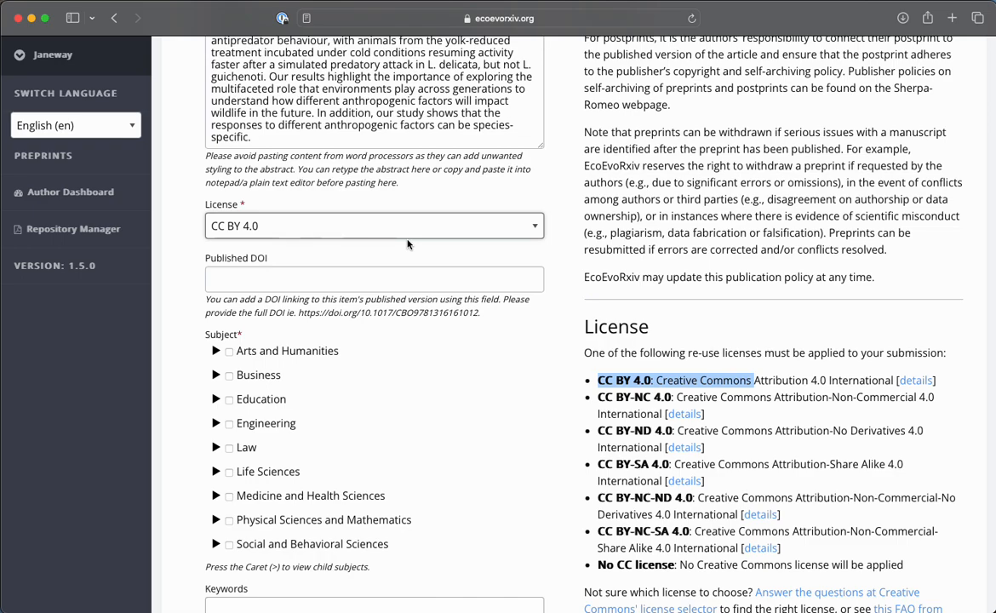
click(256, 279)
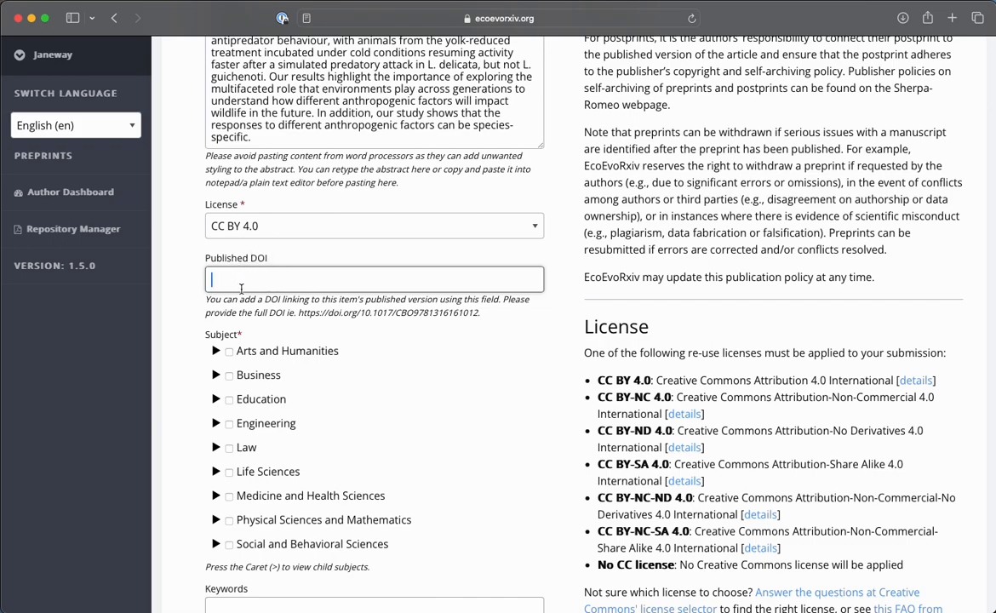
Under Life Sciences, select the subjects Biology, Behavior and Ethology, Evolution, and Other Ecology and Evolutionary Biology.
scroll(245, 272, down, 3)
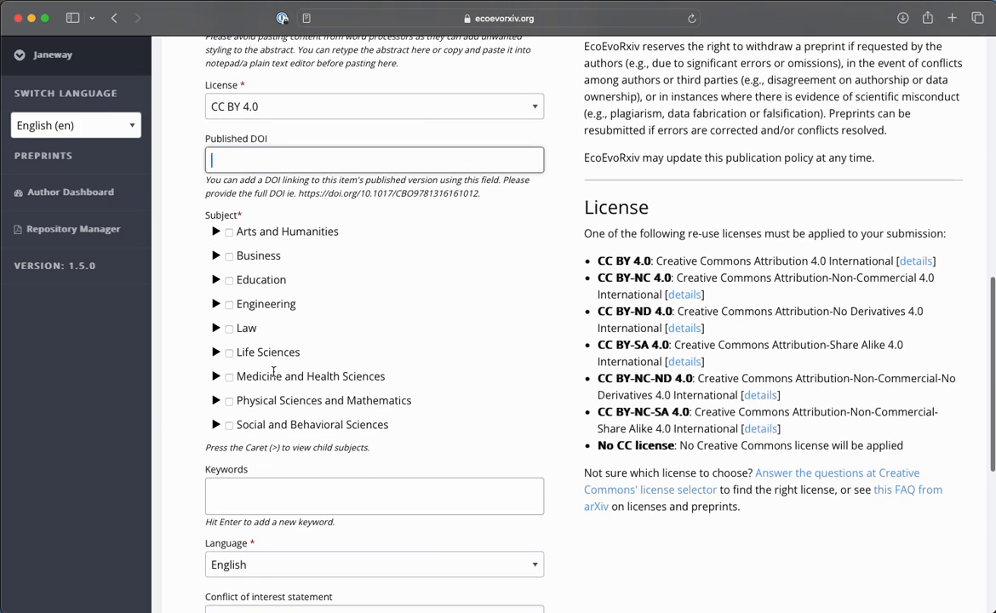
click(216, 369)
scroll(306, 342, down, 2)
scroll(306, 342, down, 1)
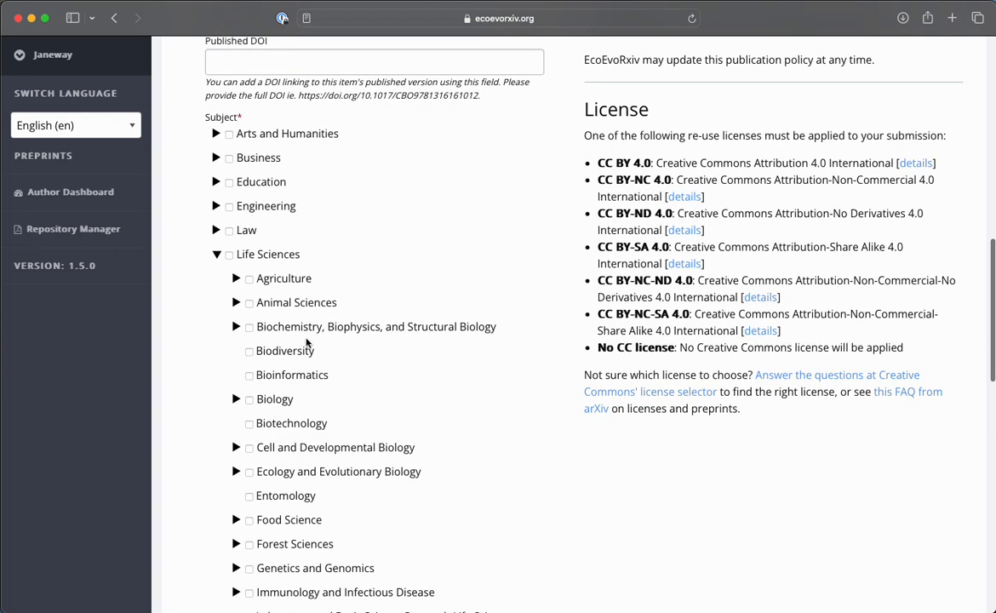
scroll(264, 398, down, 2)
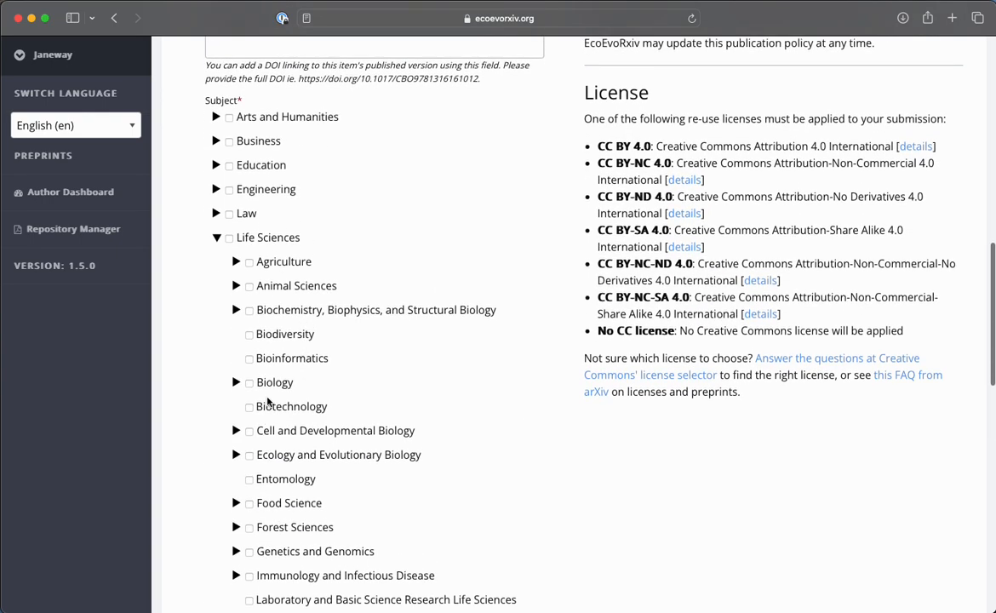
click(237, 412)
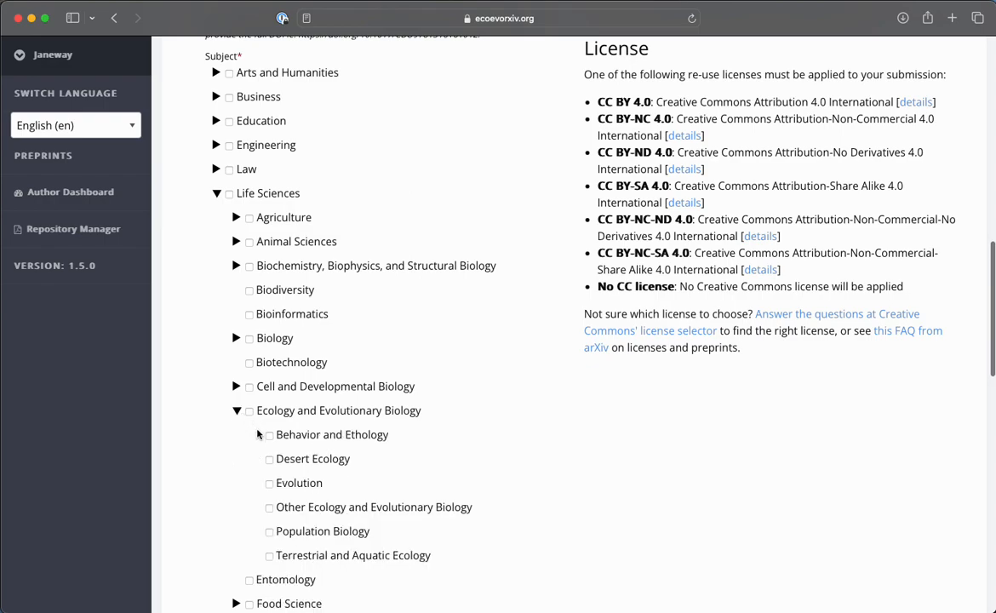
click(271, 435)
click(269, 483)
click(269, 508)
click(249, 338)
scroll(386, 354, down, 15)
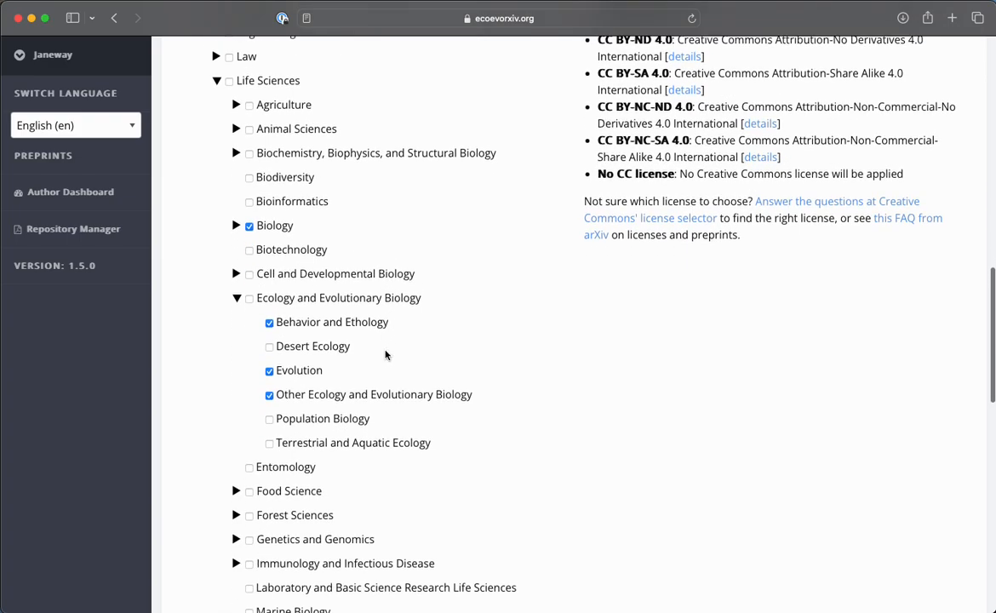
scroll(385, 354, down, 1)
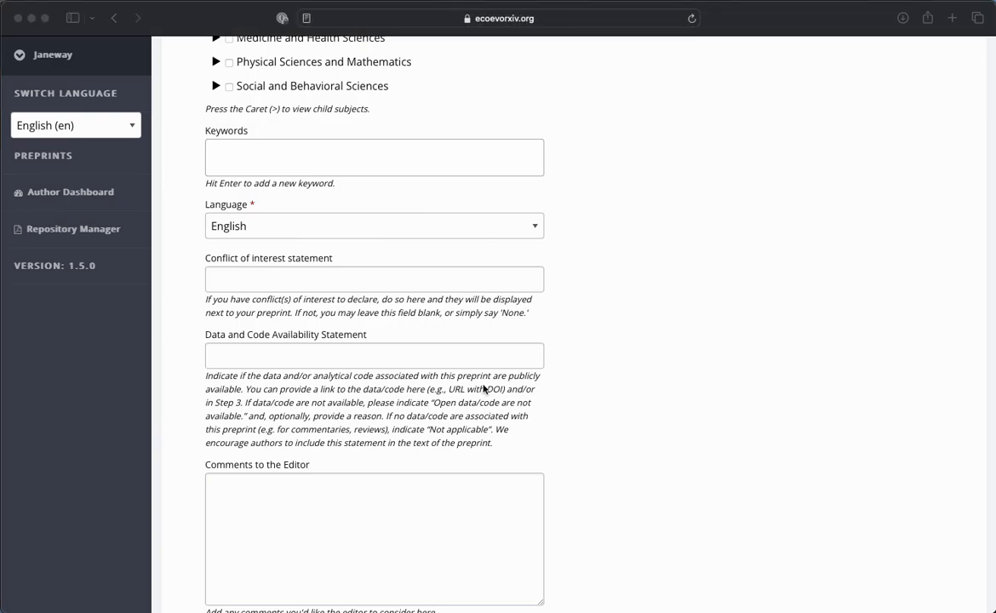
click(262, 153)
key(super+v)
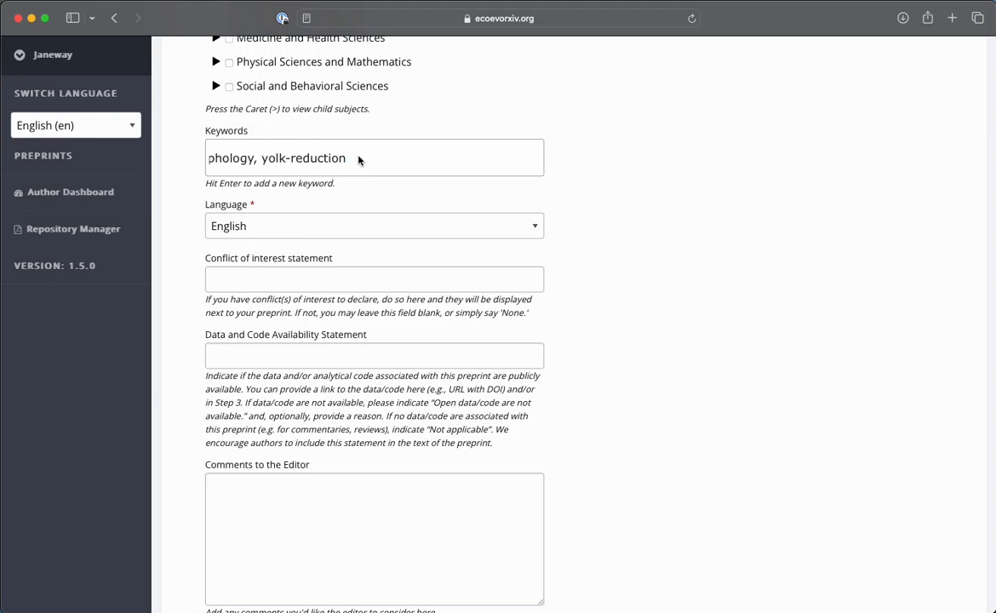
key(Return)
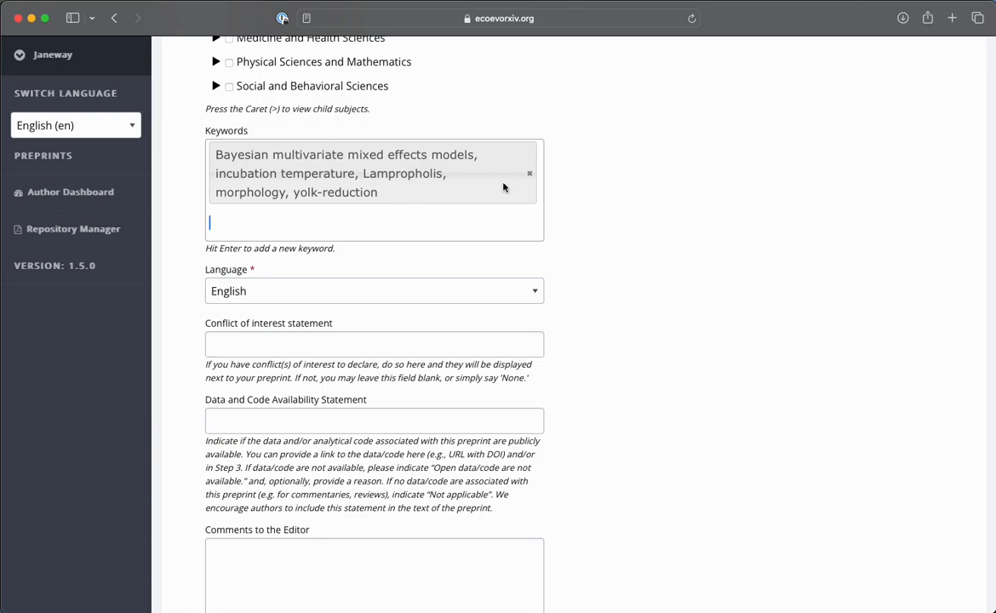
click(528, 174)
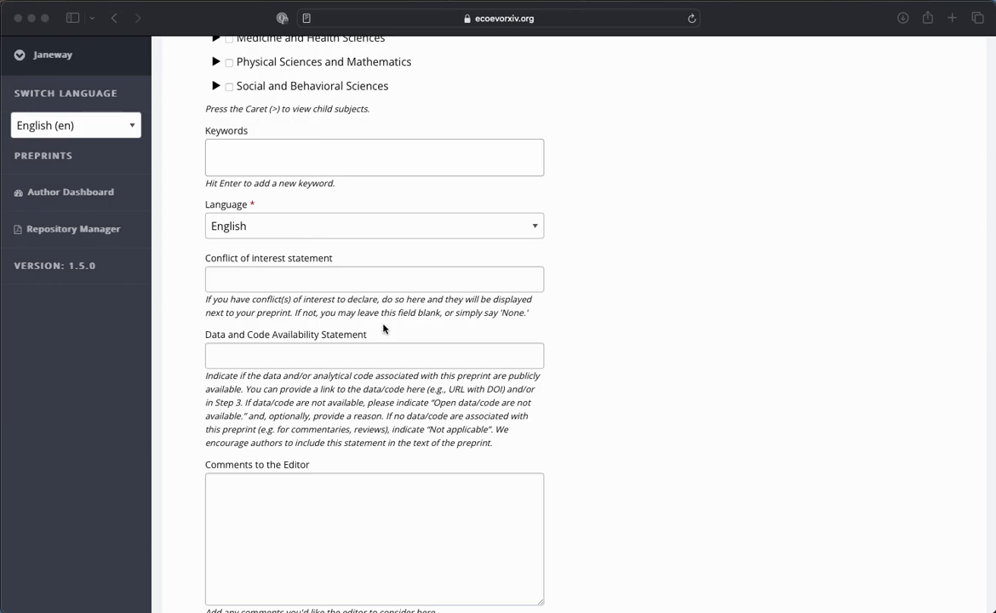
Add "Bayesian multivariate mixed effects models" and "incubation temperature" as two separate keywords.
click(257, 160)
text(e mixed-effects models)
key(Return)
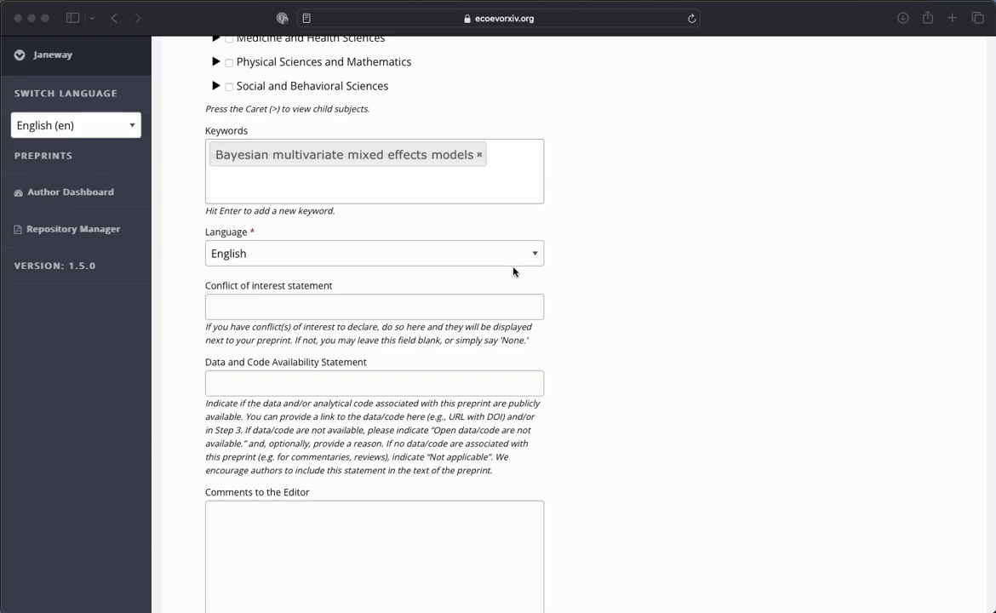
click(387, 192)
text(incubation temperature)
key(Return)
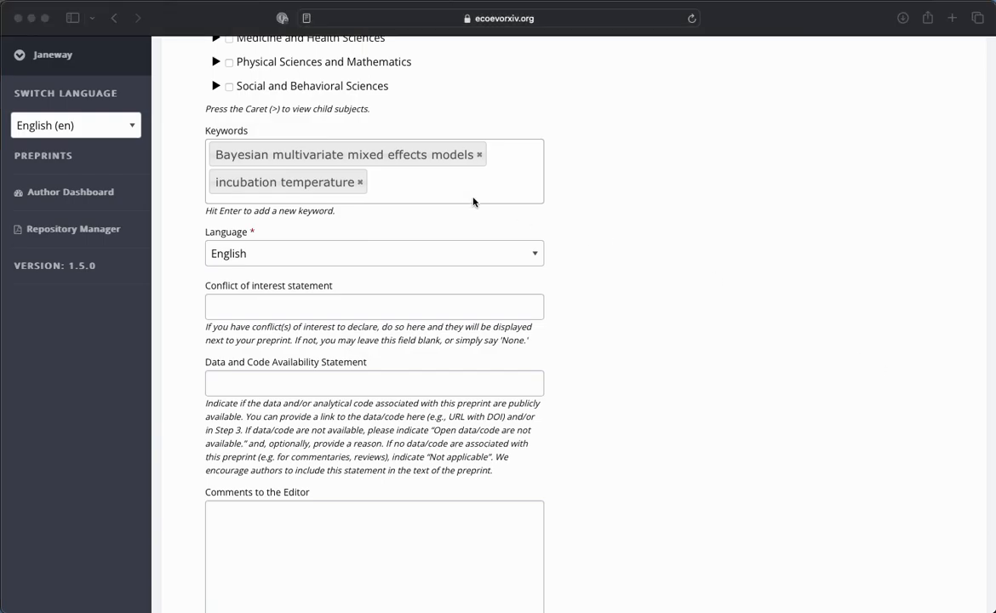
Keep English as the preprint language and paste the lampro_yolk_behav GitHub repository link as the data and code availability statement.
scroll(471, 198, down, 1)
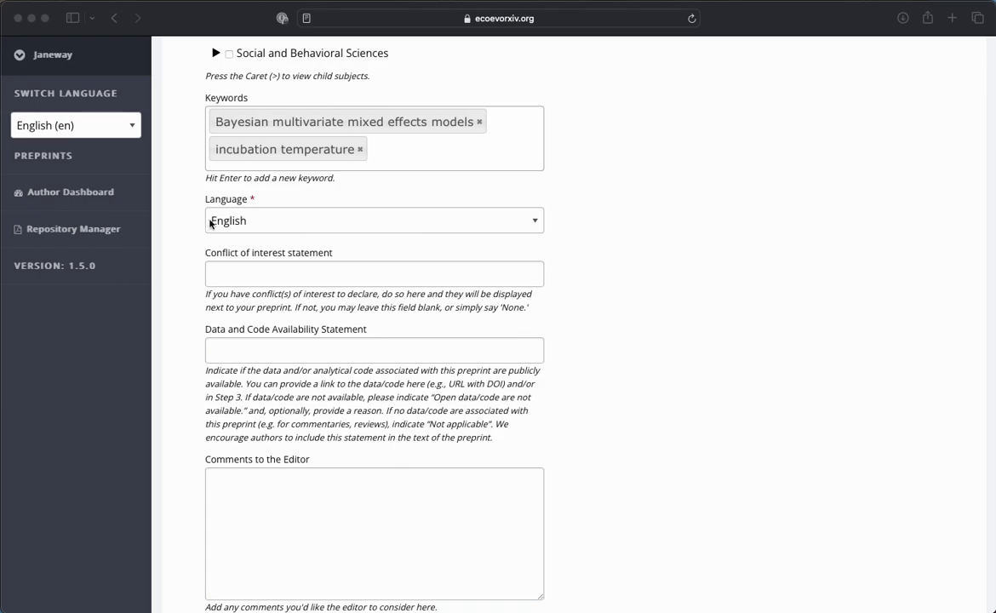
click(388, 223)
click(388, 223)
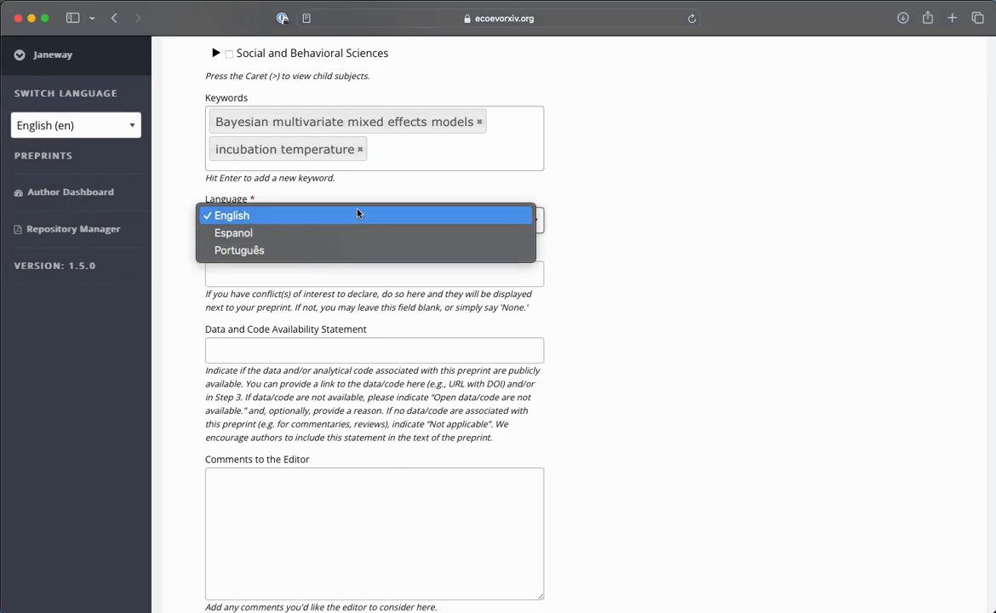
click(571, 225)
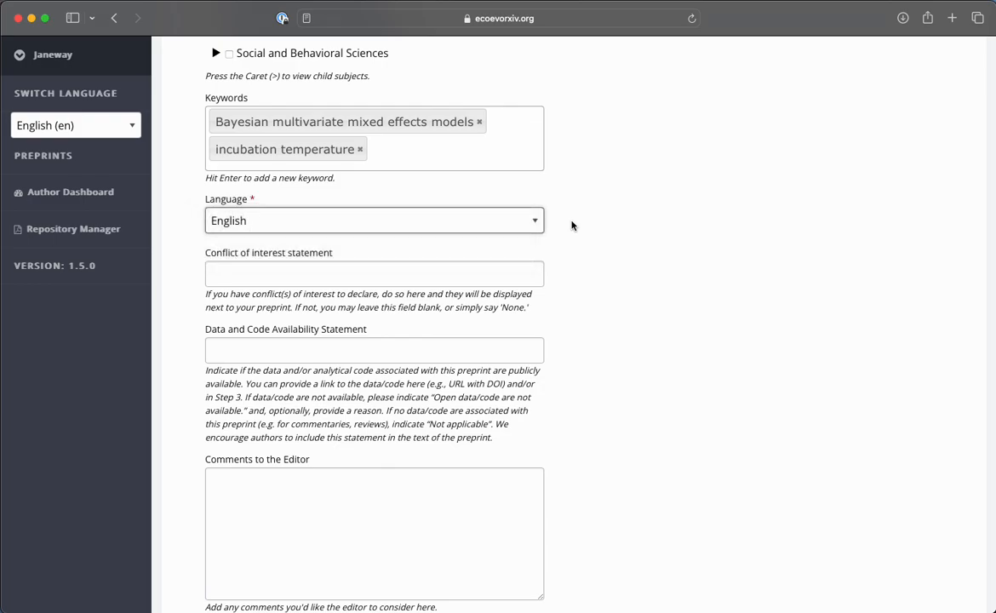
scroll(571, 225, down, 2)
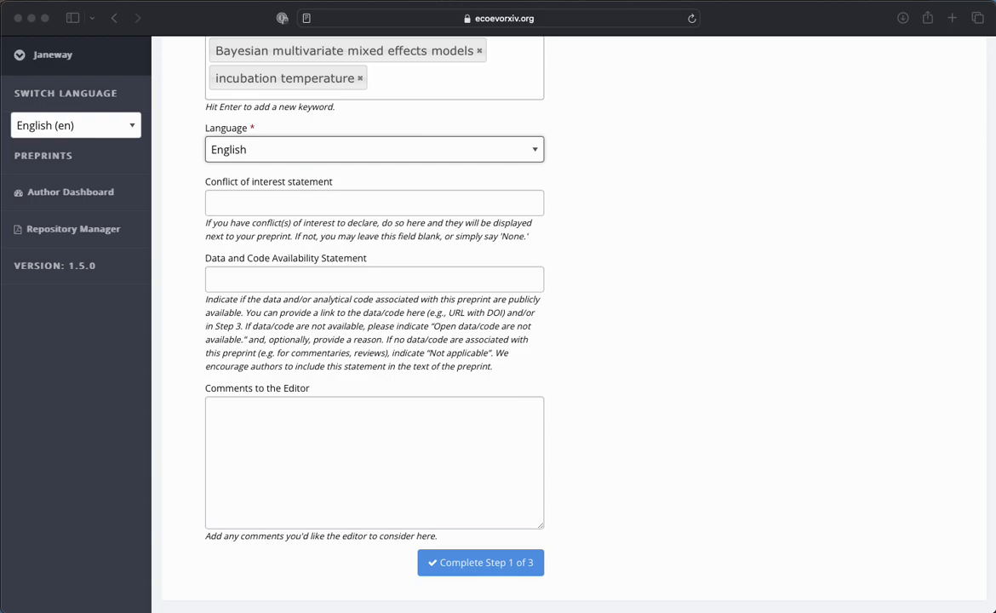
click(264, 281)
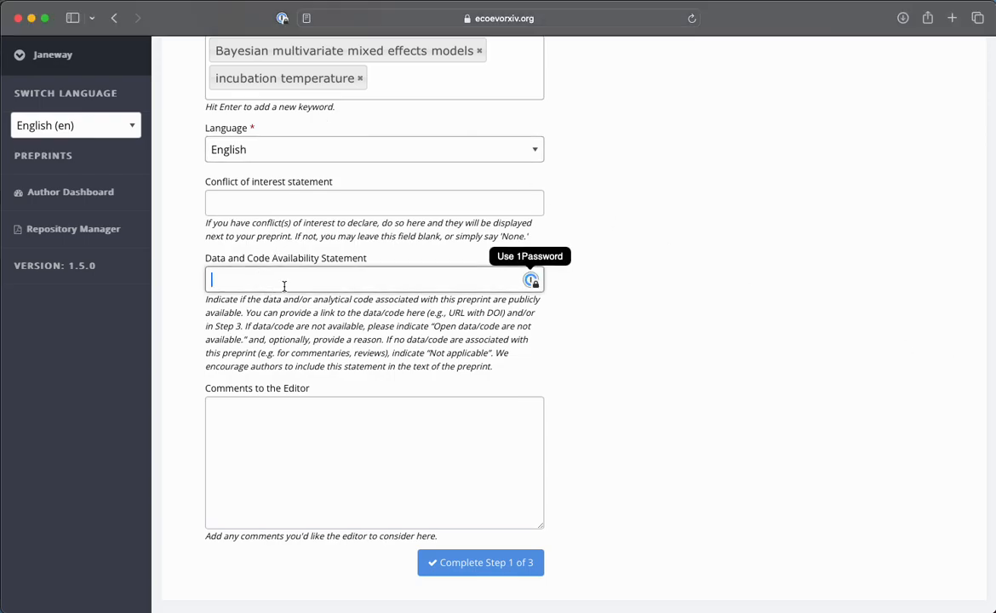
text(https://github.com/daniel1noble/lampro_yolk_behav)
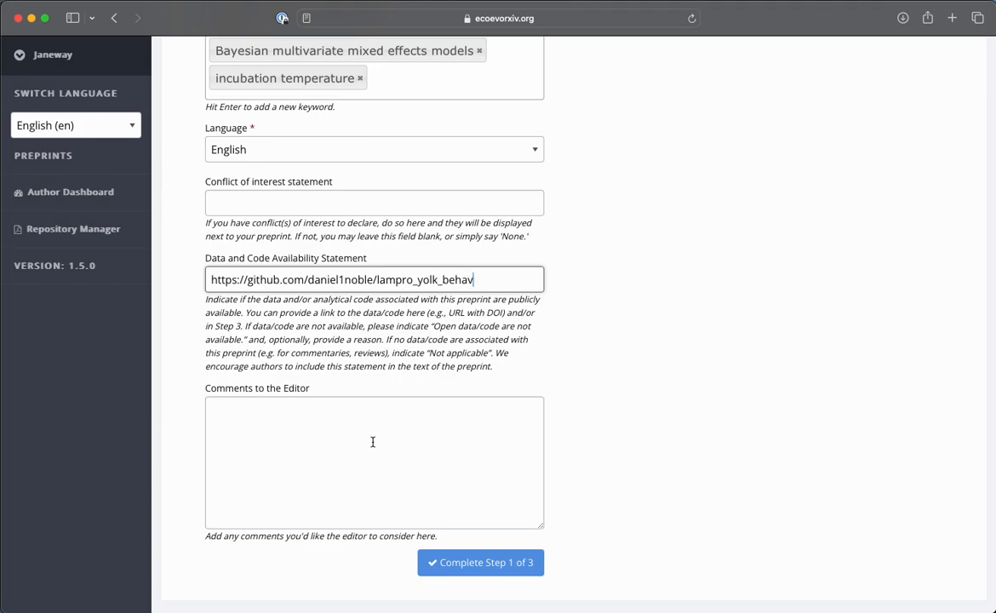
Complete step 1 of 3 of the submission and add the account owner as an author of the preprint.
click(470, 569)
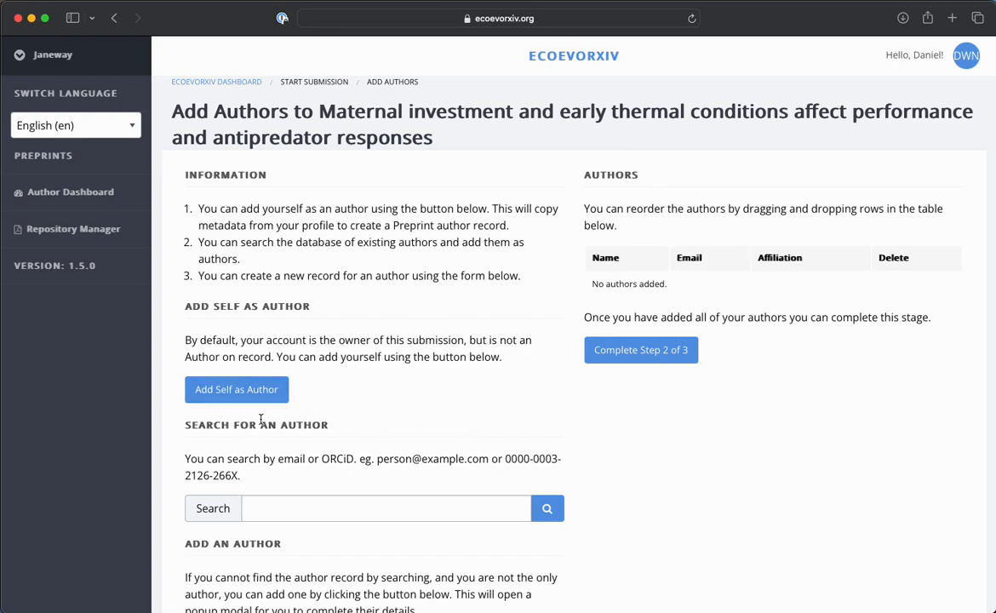
click(249, 392)
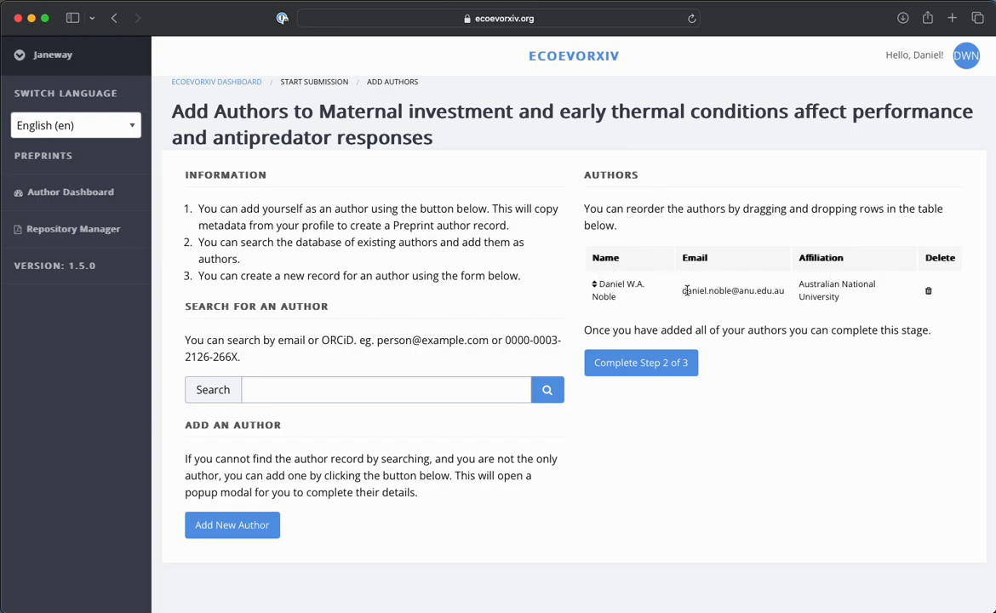
Add the first co-author from the database by searching with the co-author's pasted e-mail address.
click(287, 391)
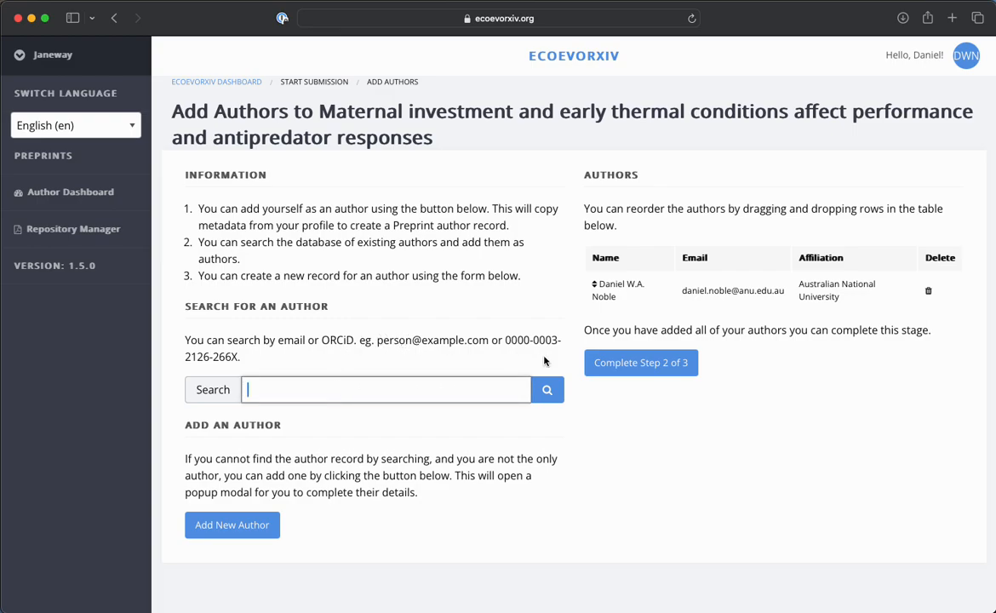
key(super+Tab)
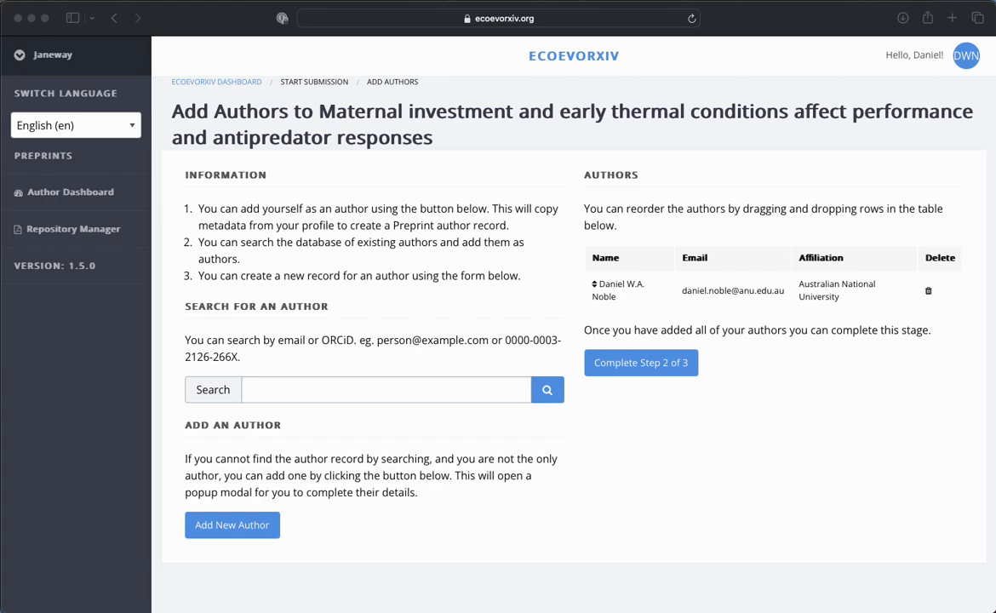
click(280, 390)
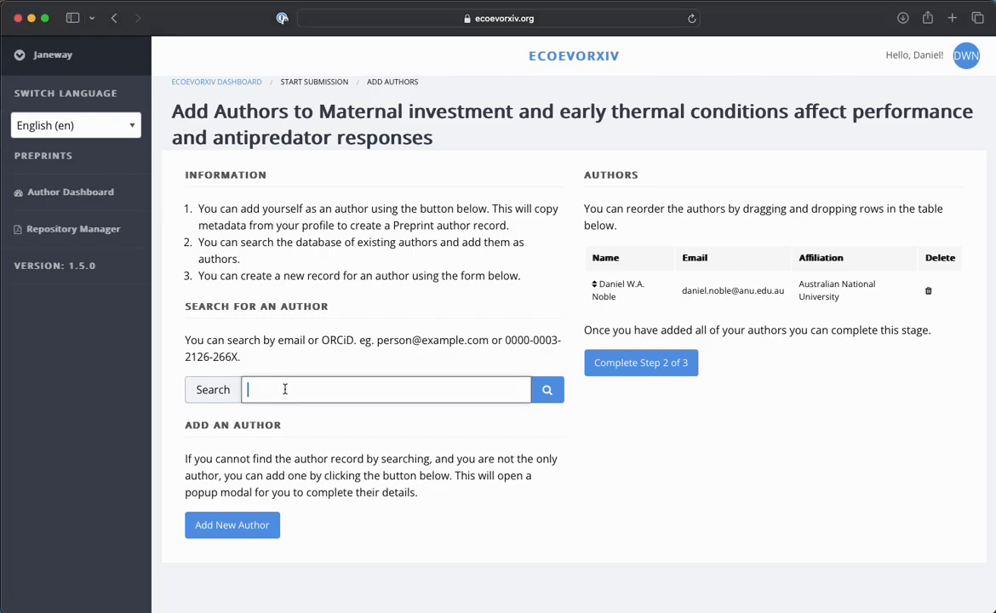
key(super+v)
click(547, 391)
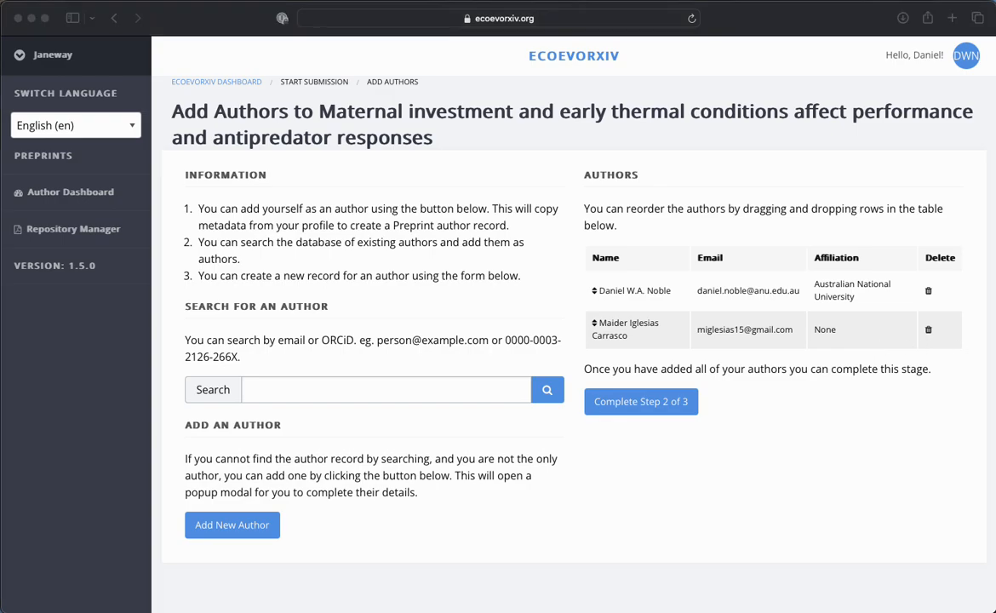
Add the second co-author by searching the author database with that person's pasted e-mail address.
click(341, 382)
click(367, 389)
key(super+v)
click(544, 390)
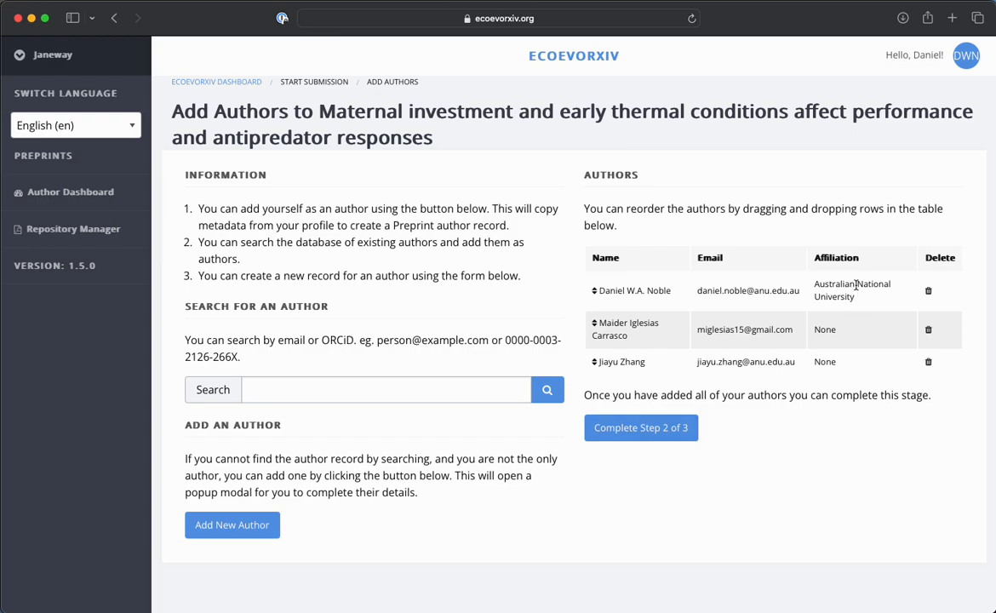
Reorder the authors as first co-author, second co-author and account owner last, and complete step 2 of 3.
drag(594, 323, 594, 284)
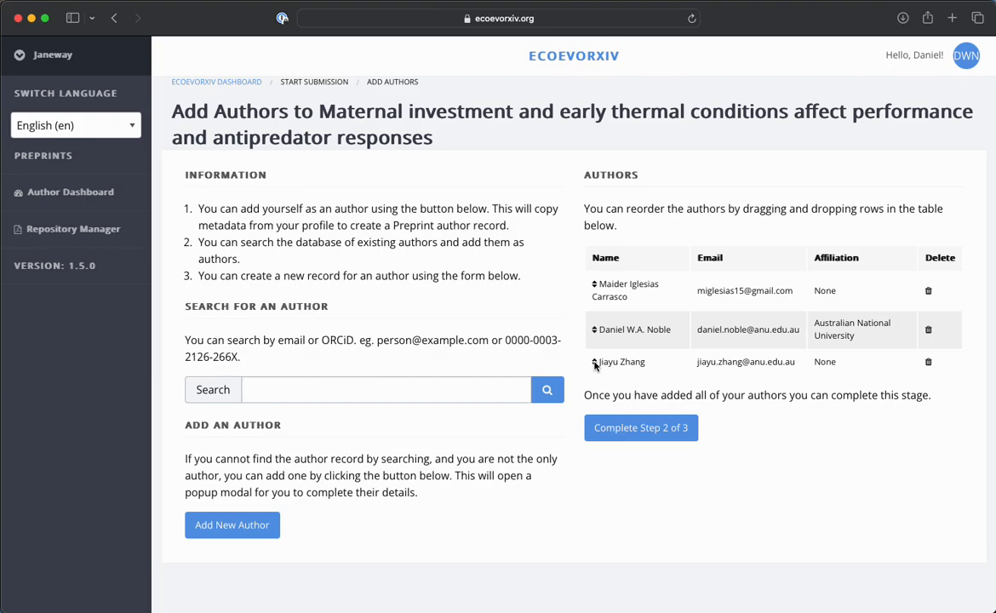
drag(594, 364, 595, 323)
click(627, 432)
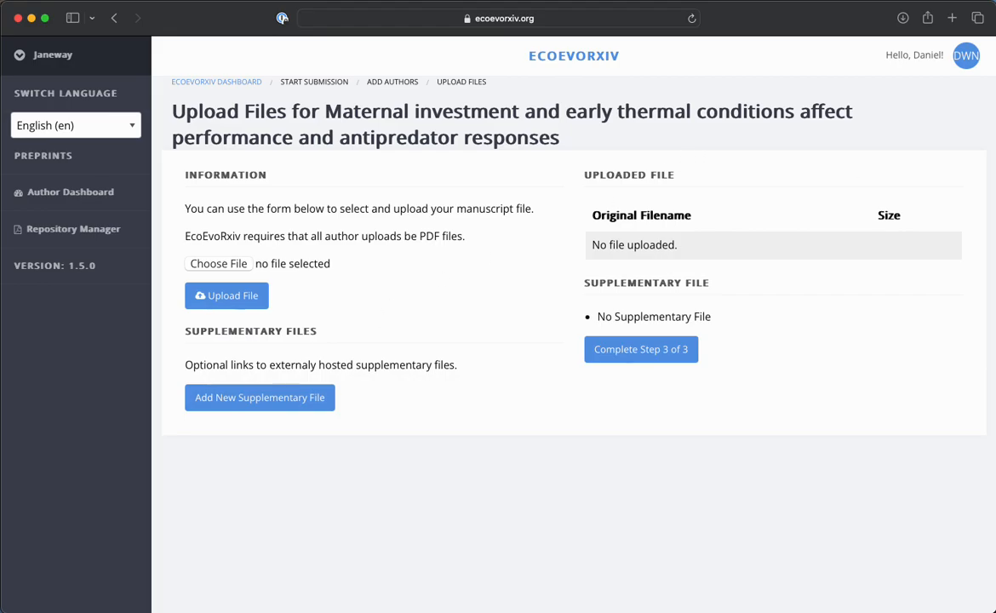
Examine the manuscript PDF in Preview, including its title page, main text, references and supplementary tables, and close it.
drag(995, 29, 392, 26)
scroll(472, 281, down, 3)
scroll(472, 281, down, 20)
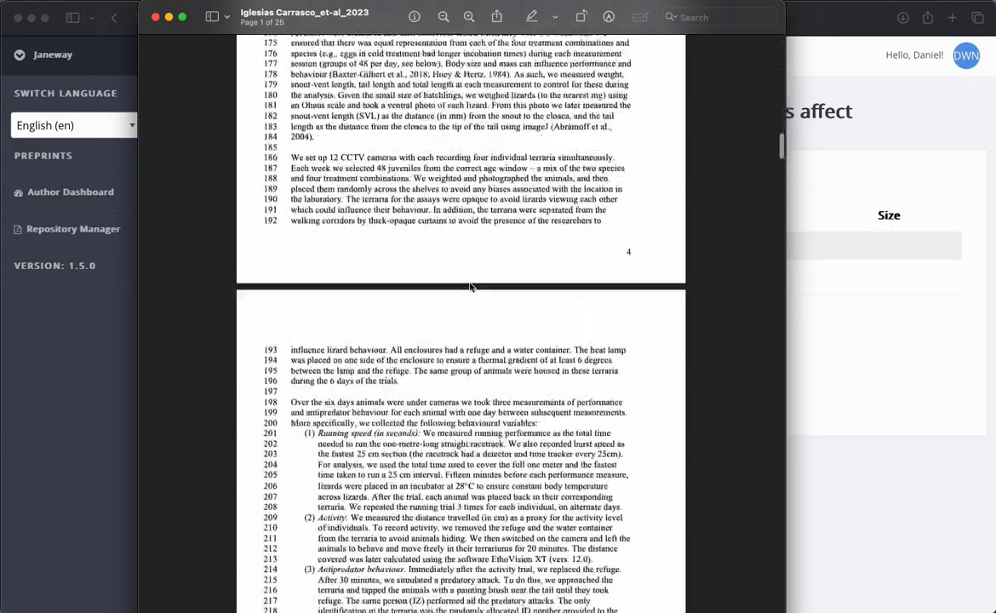
scroll(474, 285, down, 20)
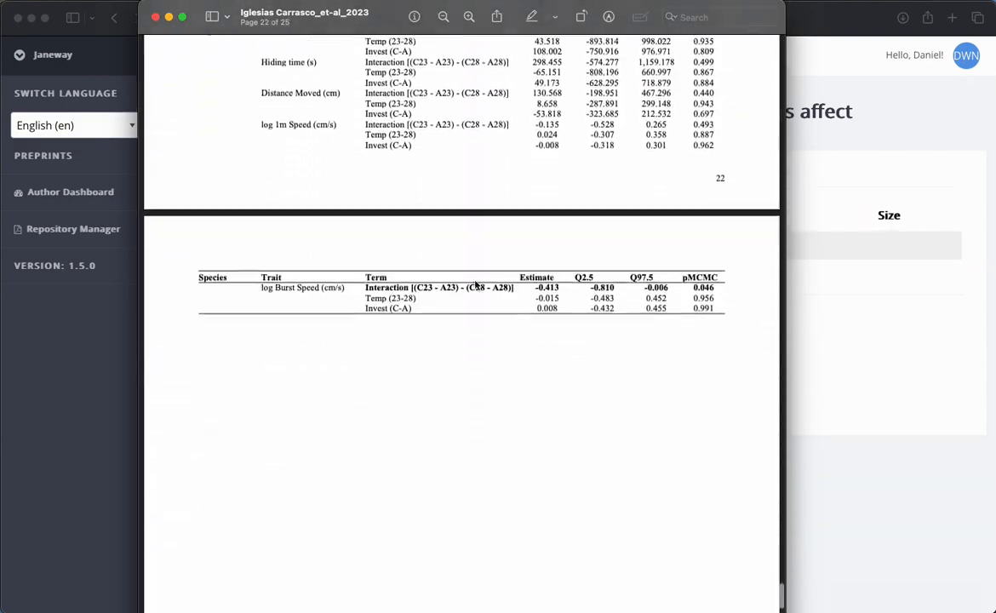
scroll(474, 286, up, 15)
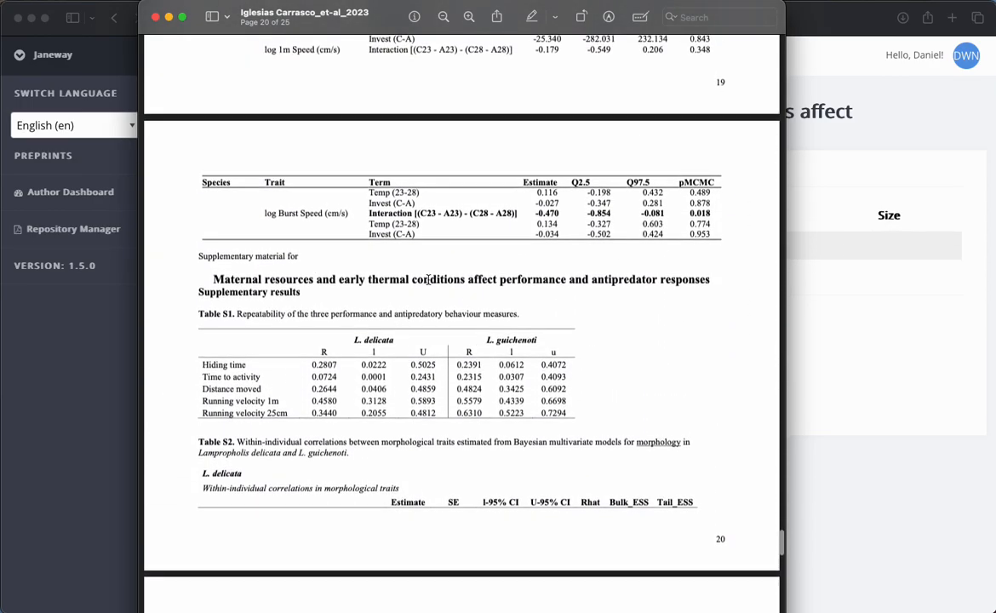
scroll(248, 294, down, 20)
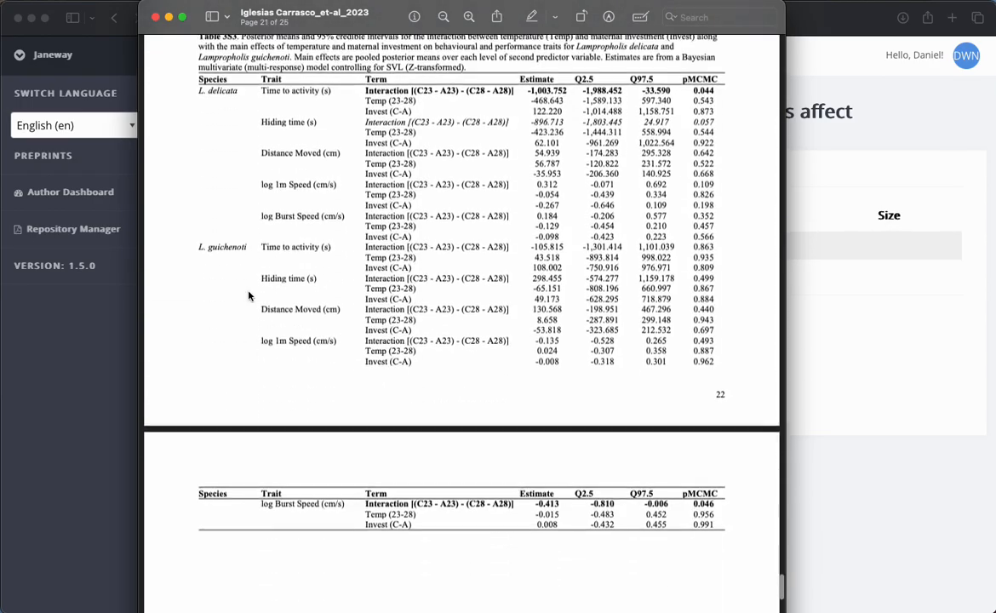
scroll(248, 296, down, 4)
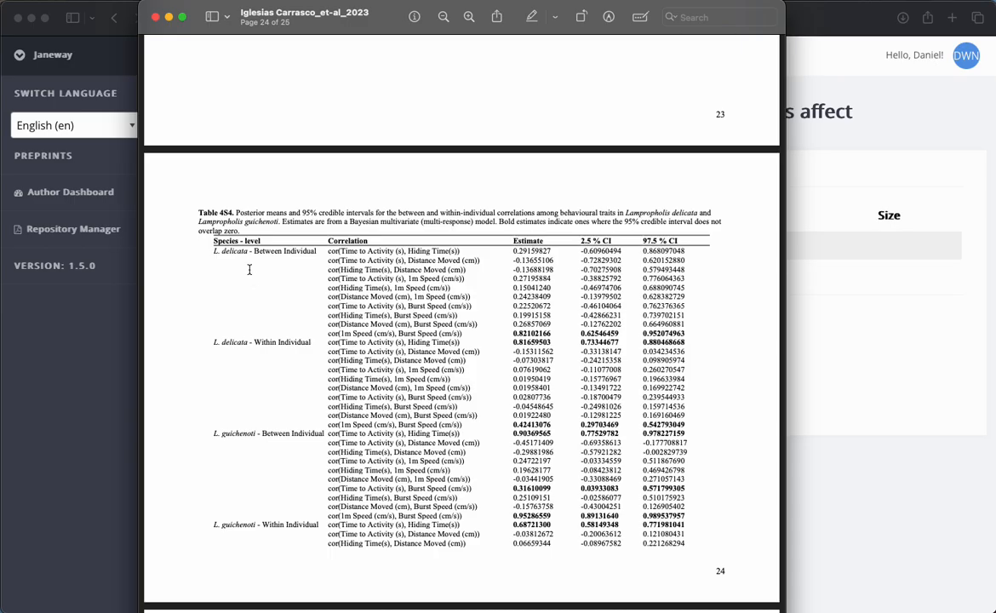
scroll(309, 256, up, 15)
scroll(323, 280, up, 20)
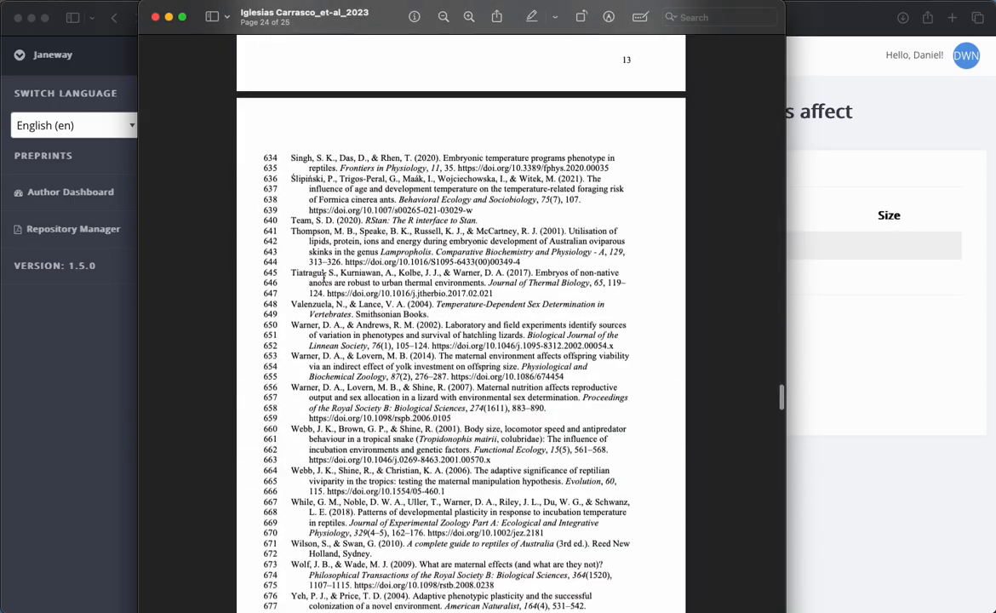
scroll(323, 277, up, 10)
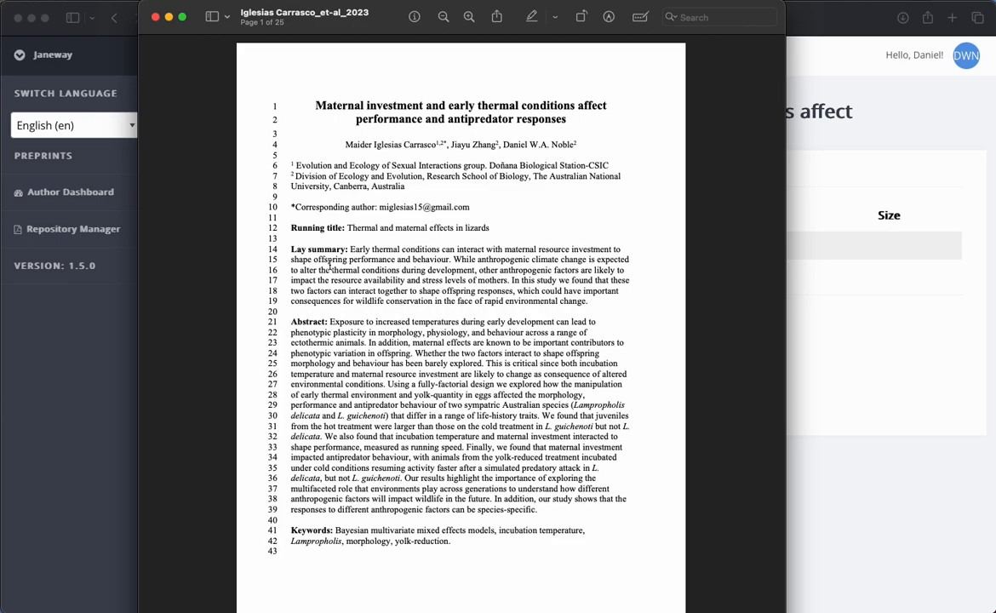
click(155, 17)
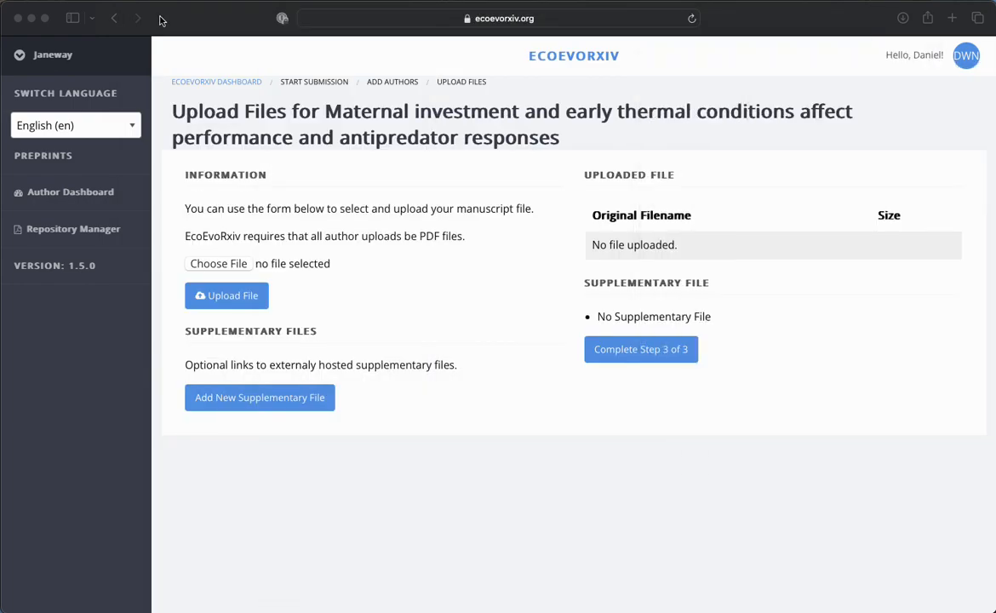
Upload the manuscript PDF from the preprint folder and complete step 3 of 3 to submit the preprint.
click(230, 263)
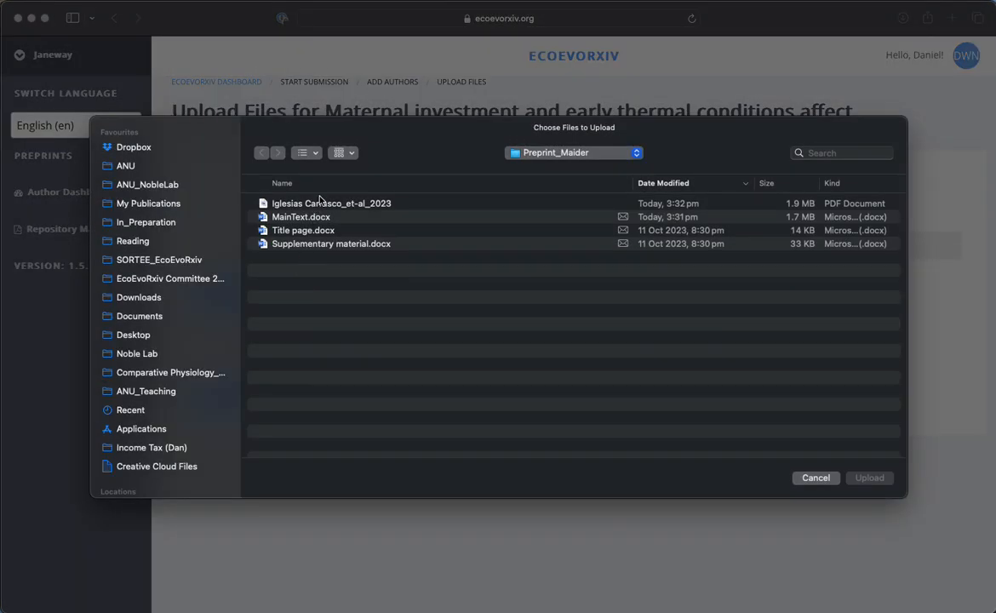
click(298, 202)
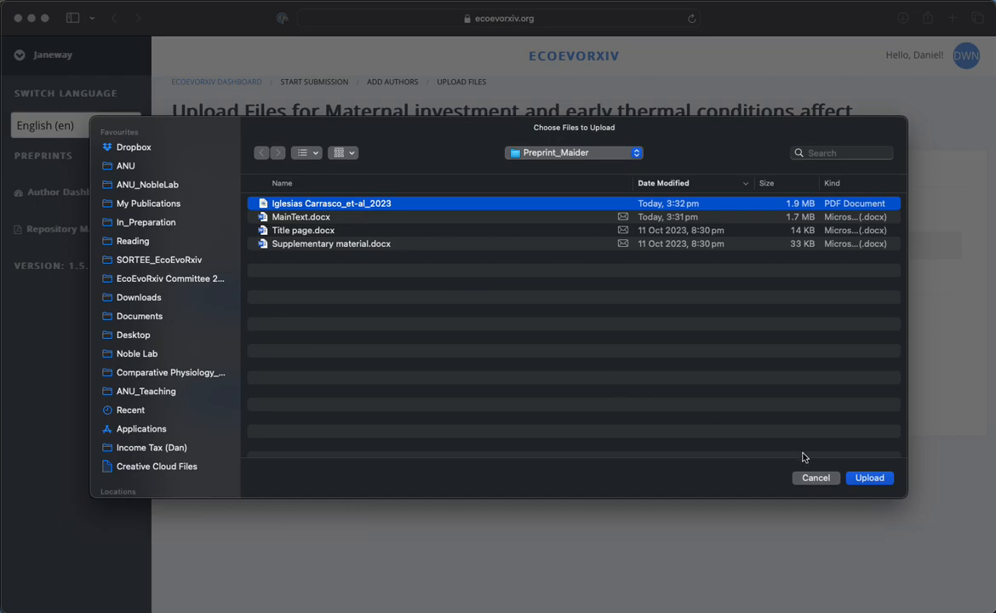
click(863, 478)
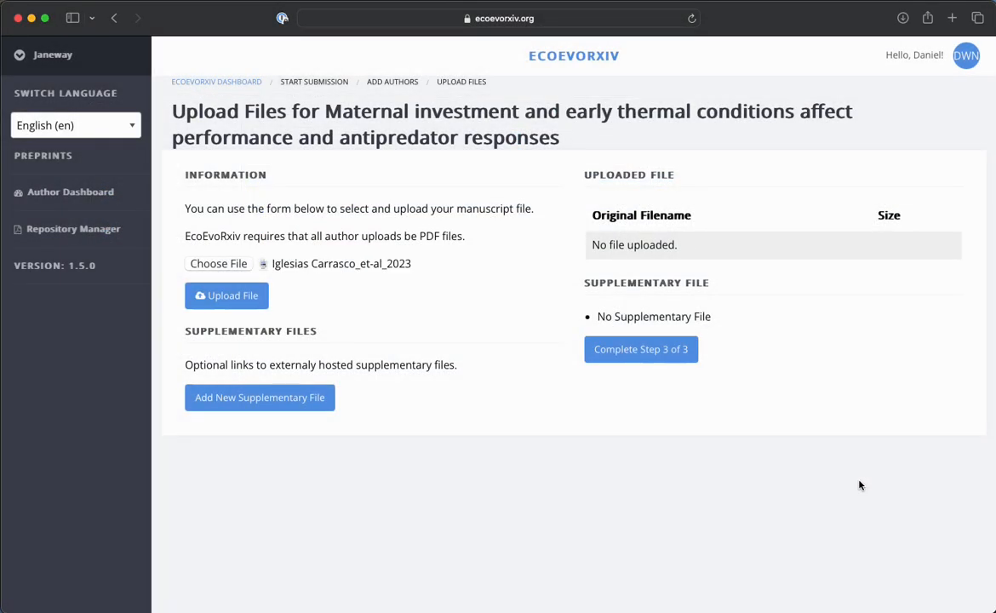
click(249, 295)
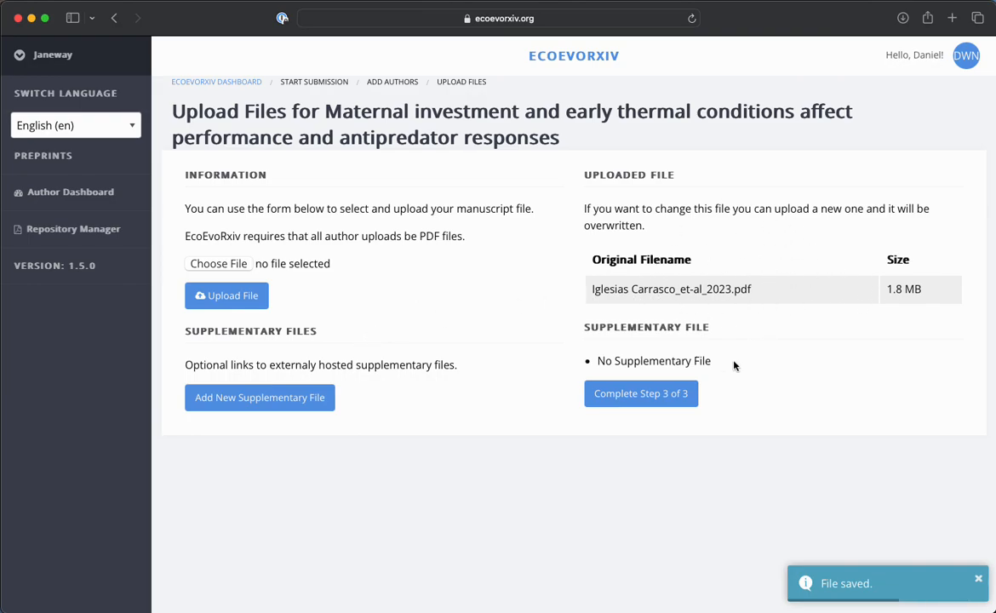
click(639, 395)
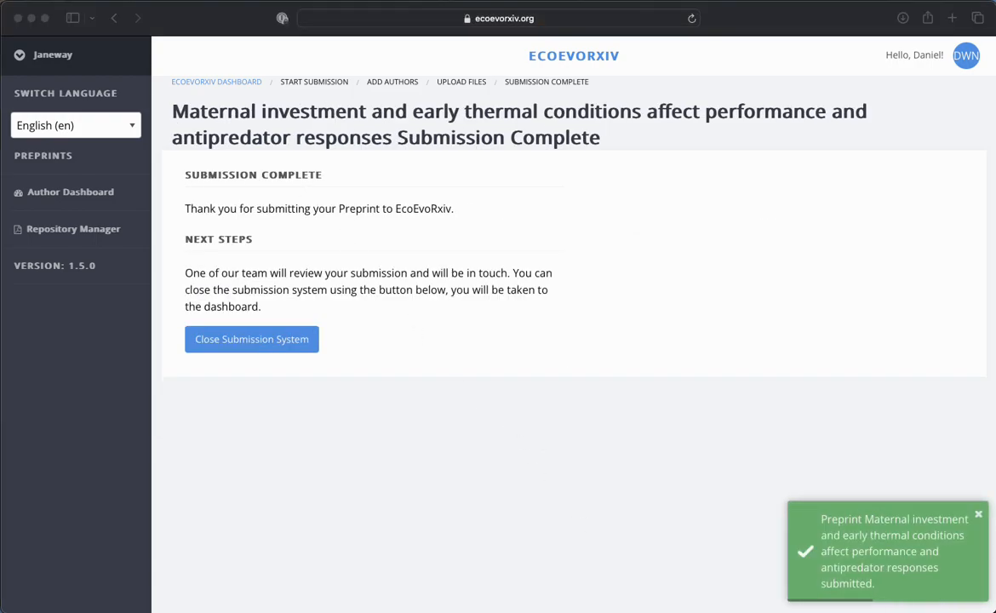
Switch to Mail to check the inbox for EcoEvoRxiv's preprint submission e-mails, and return to the submission page.
key(super+Tab)
drag(197, 54, 369, 45)
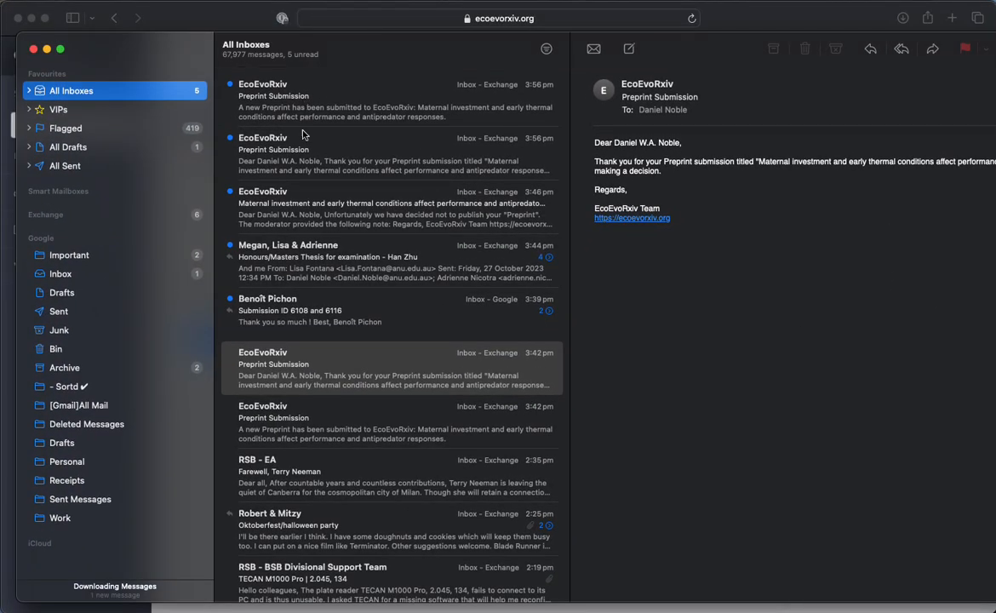
drag(133, 44, 995, 34)
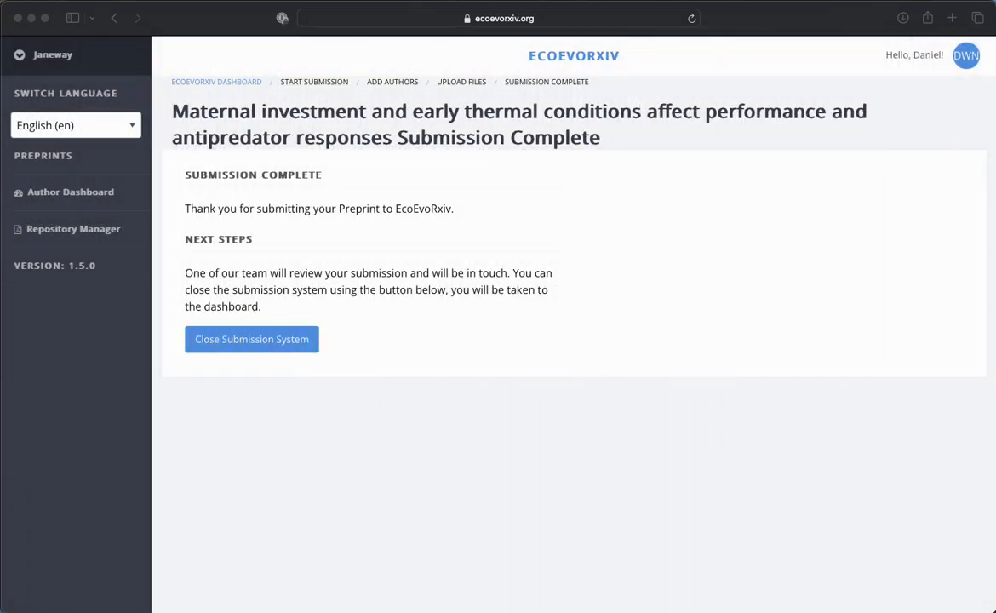